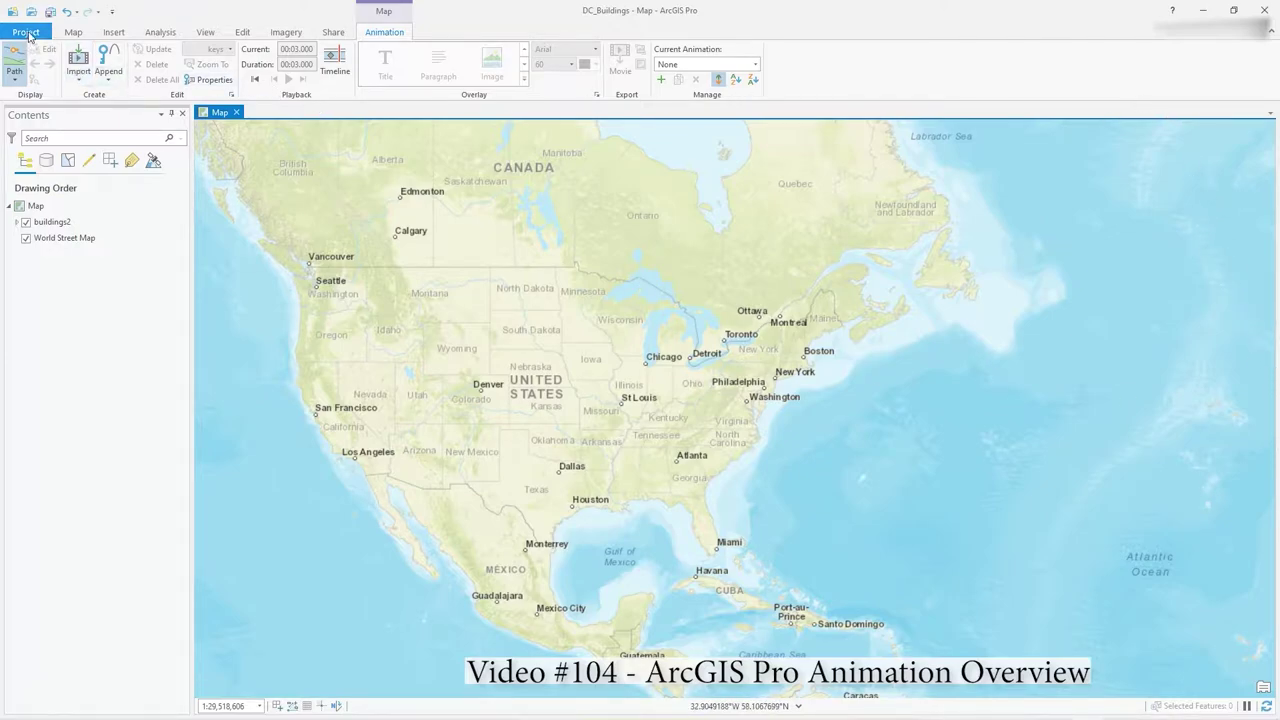
View the ArcGIS Pro version details on the About page, then return to the buildings2 map.
{"action": "left_click", "coordinate": [27, 32]}
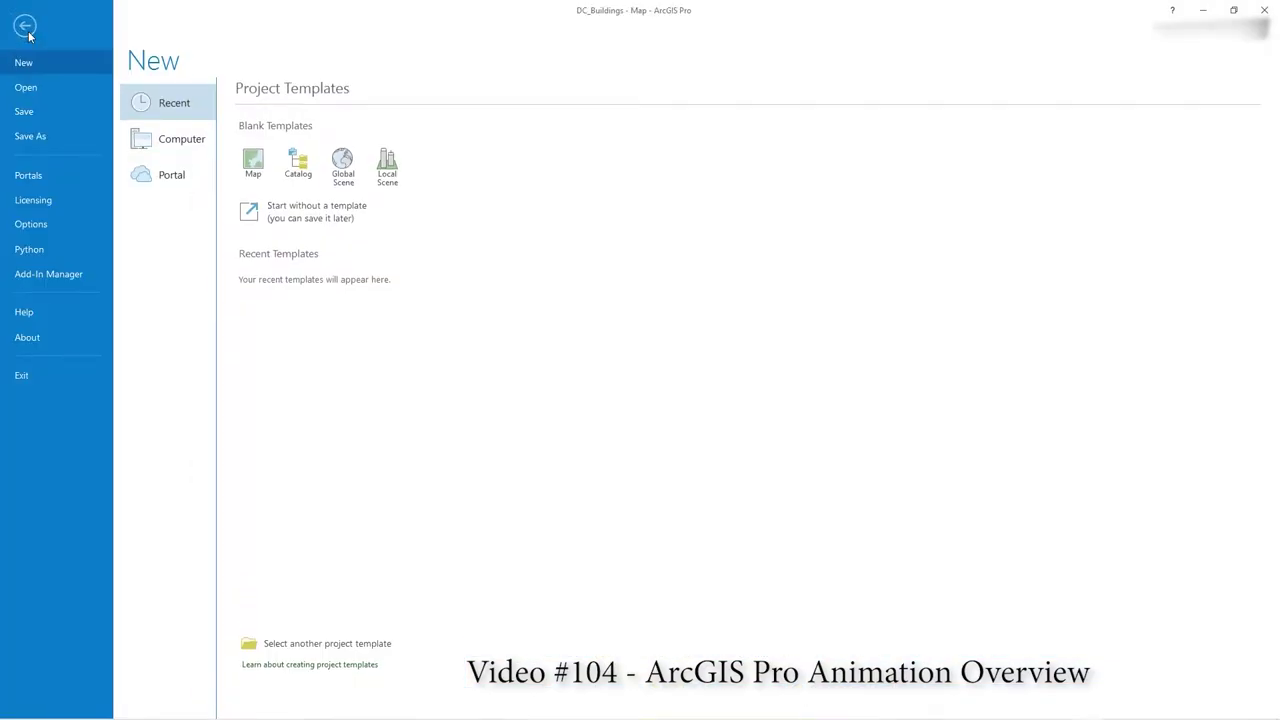
{"action": "left_click", "coordinate": [51, 342]}
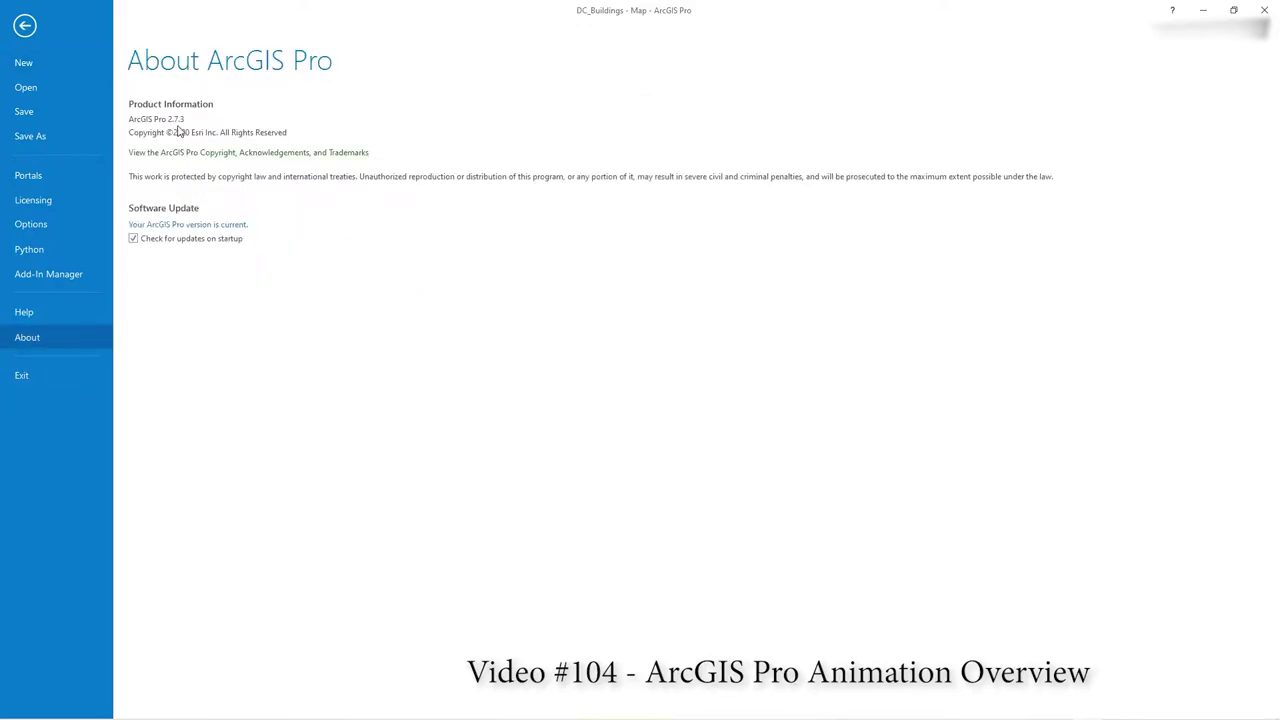
{"action": "left_click", "coordinate": [25, 25]}
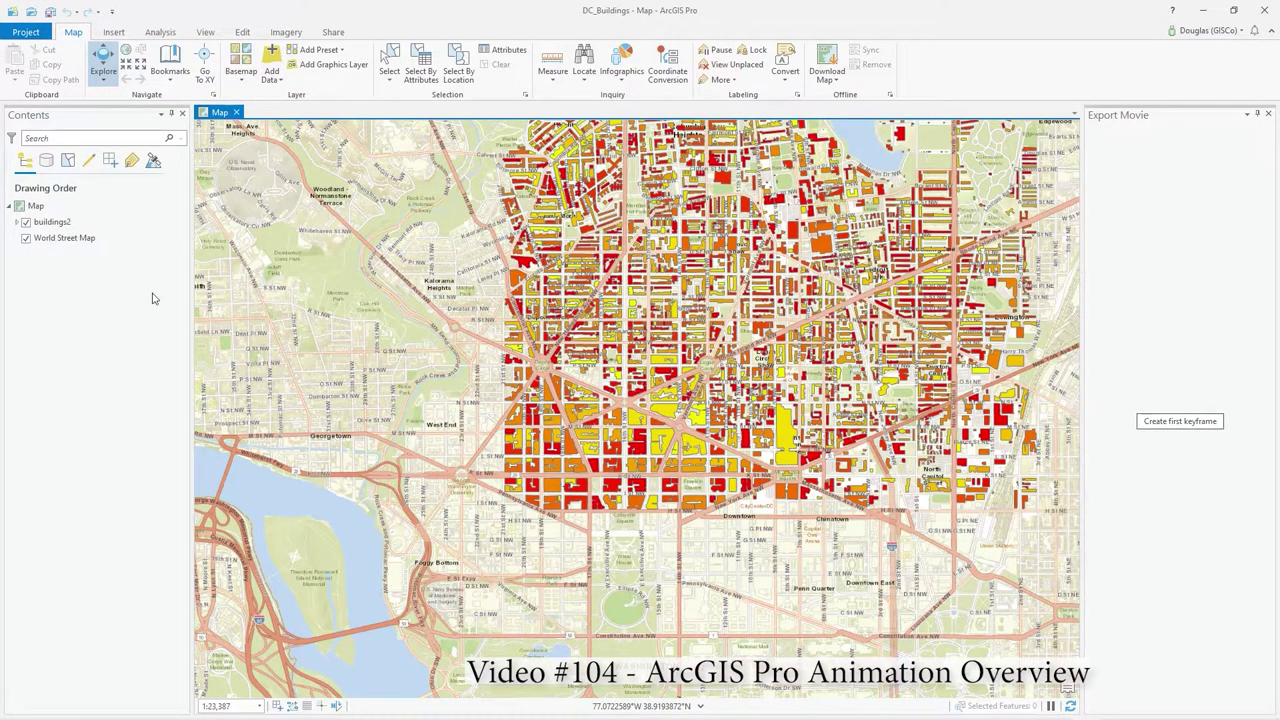
Add an animation to the North America map and briefly check the buildings2 height legend.
{"action": "left_click", "coordinate": [114, 32]}
{"action": "left_click", "coordinate": [205, 32]}
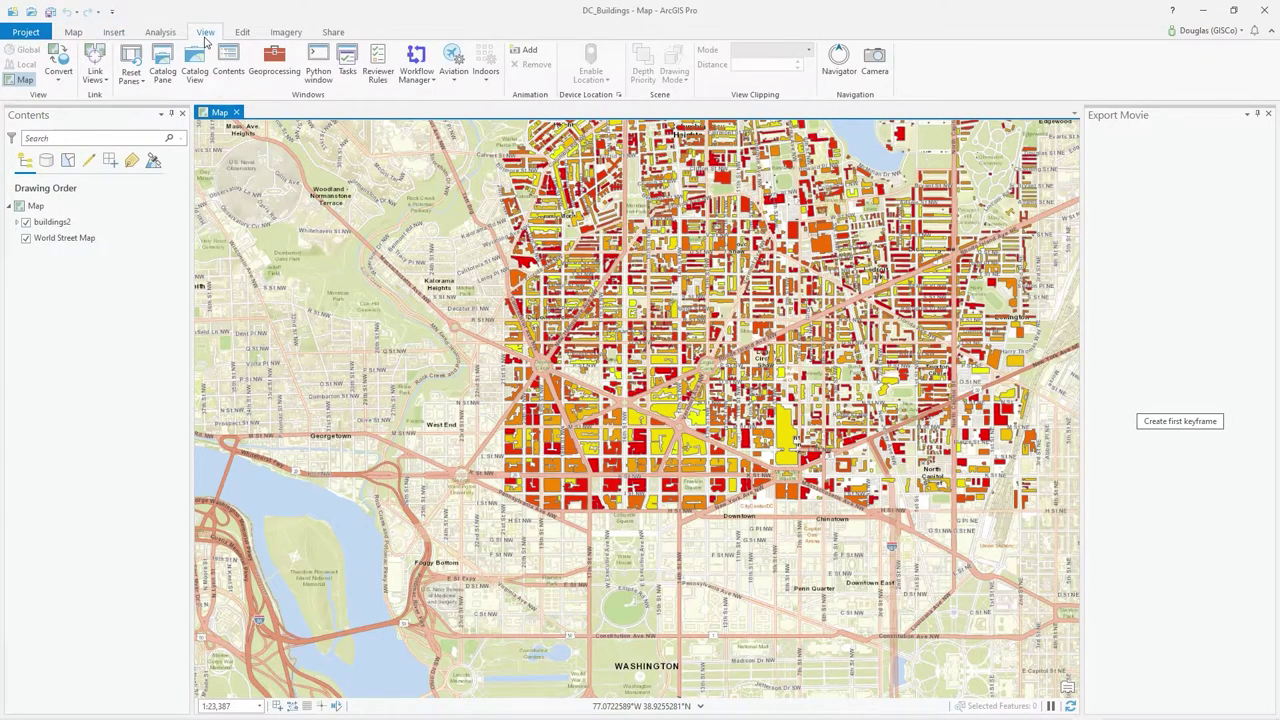
{"action": "left_click", "coordinate": [521, 56]}
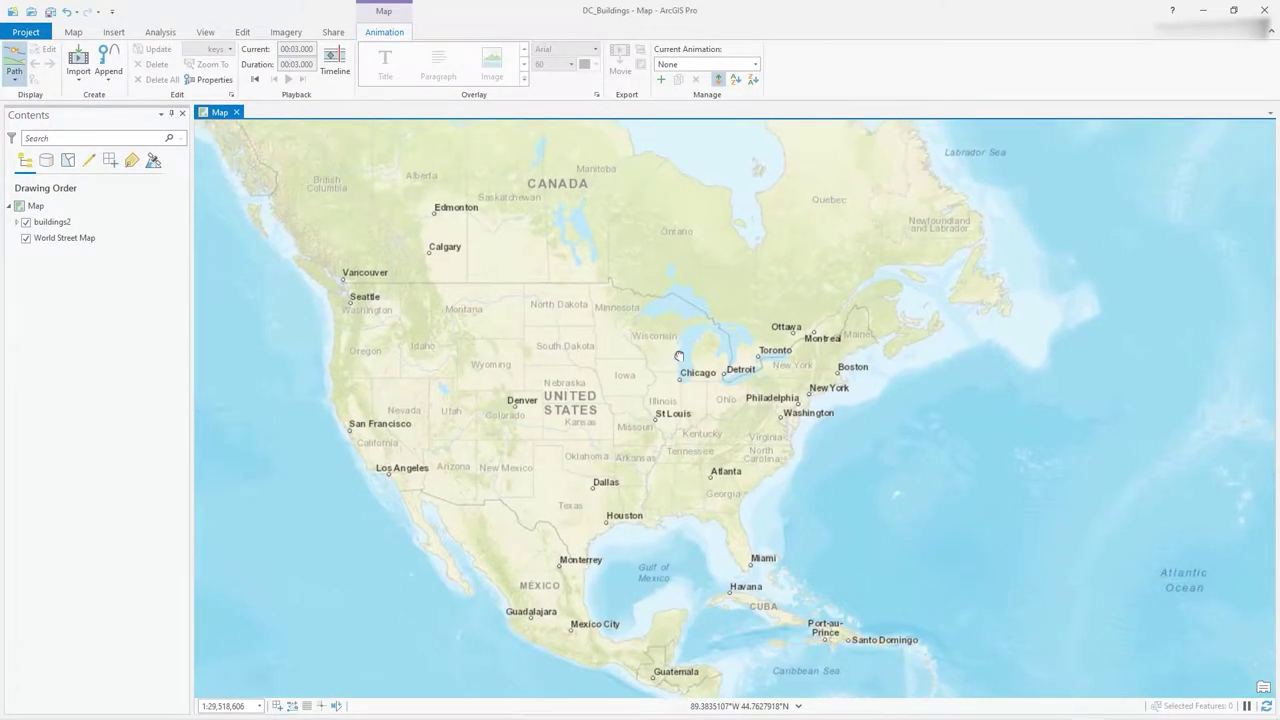
{"action": "left_click_drag", "start_coordinate": [634, 331], "coordinate": [677, 354]}
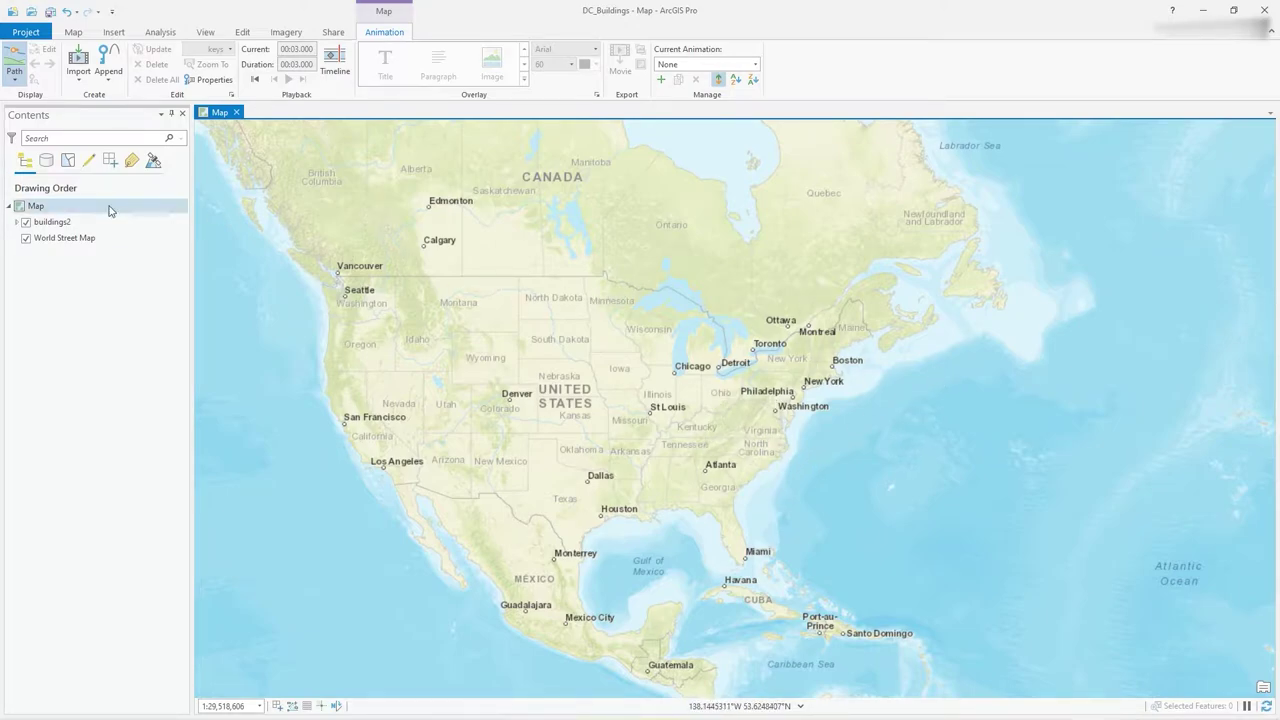
{"action": "left_click", "coordinate": [15, 222]}
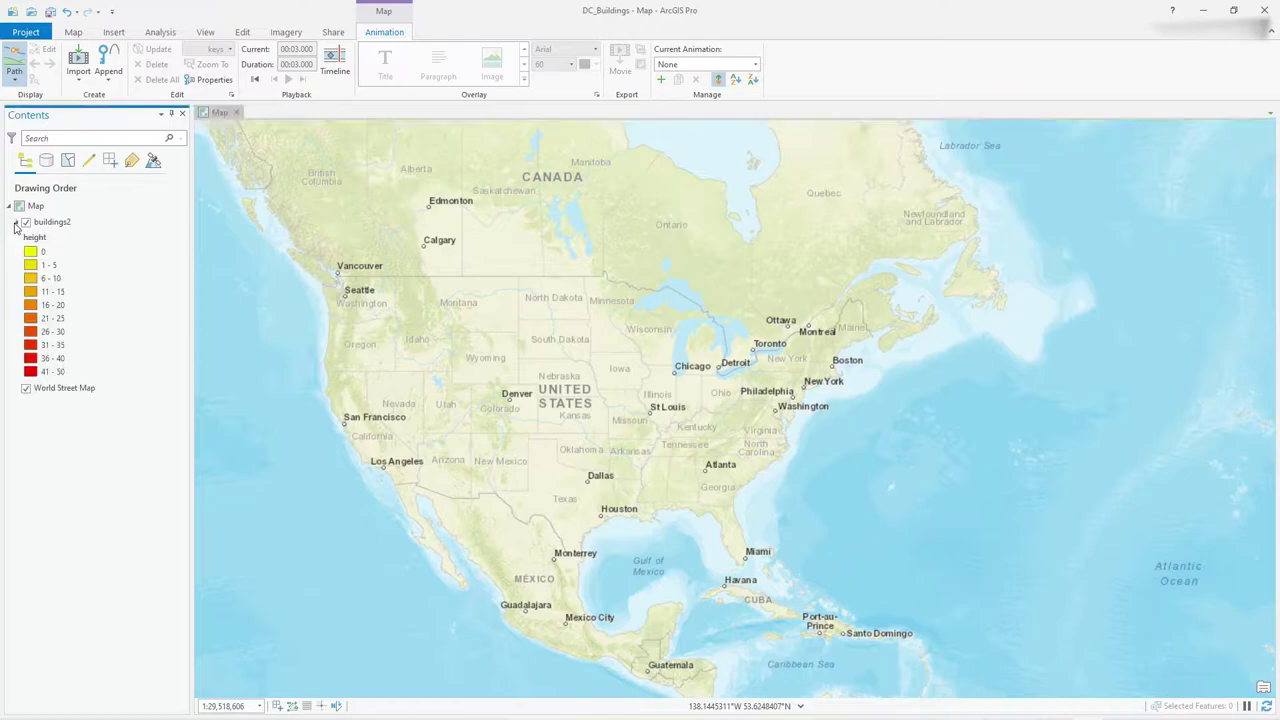
{"action": "left_click", "coordinate": [15, 222]}
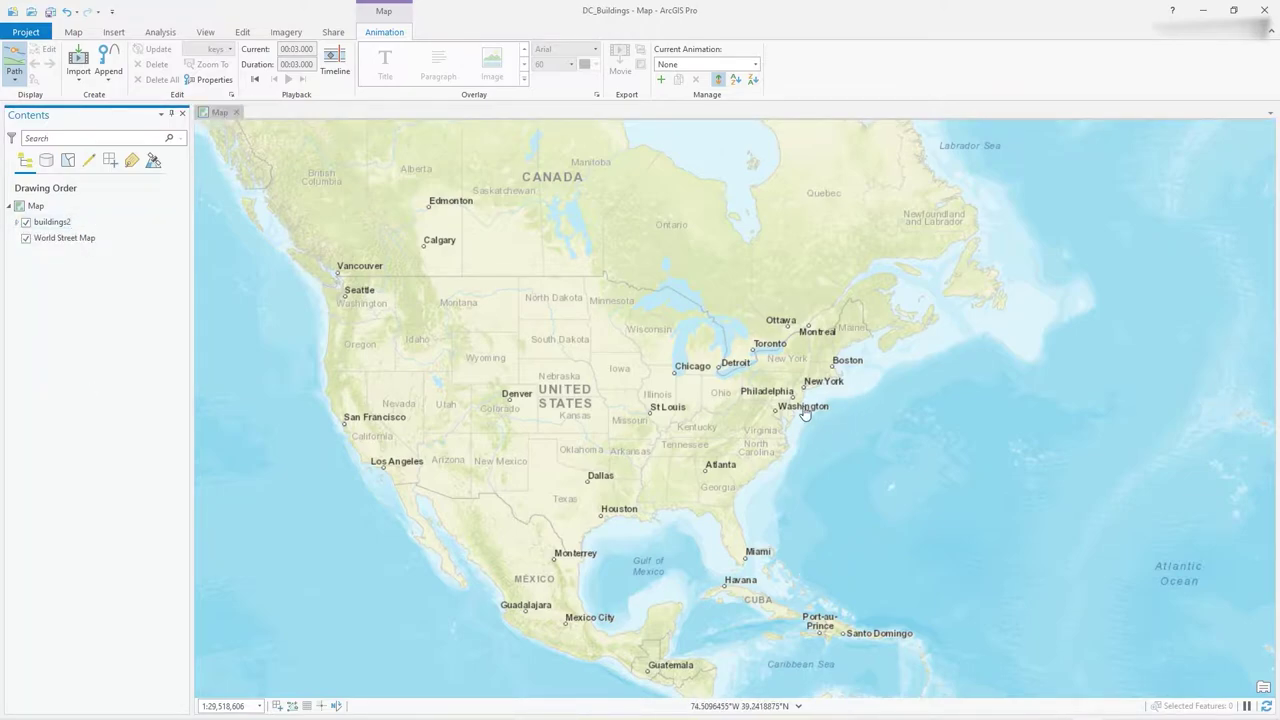
Create a new animation named Animation and show its empty Animation Timeline.
{"action": "left_click", "coordinate": [756, 65]}
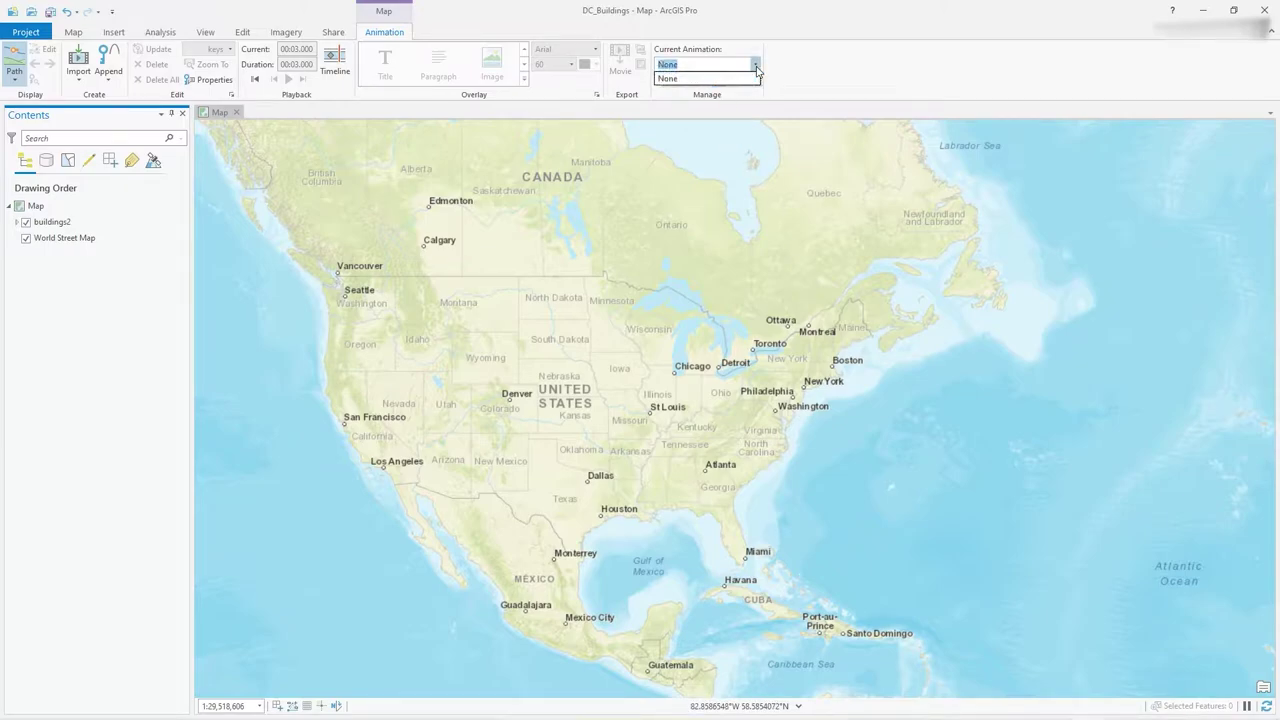
{"action": "left_click", "coordinate": [756, 66]}
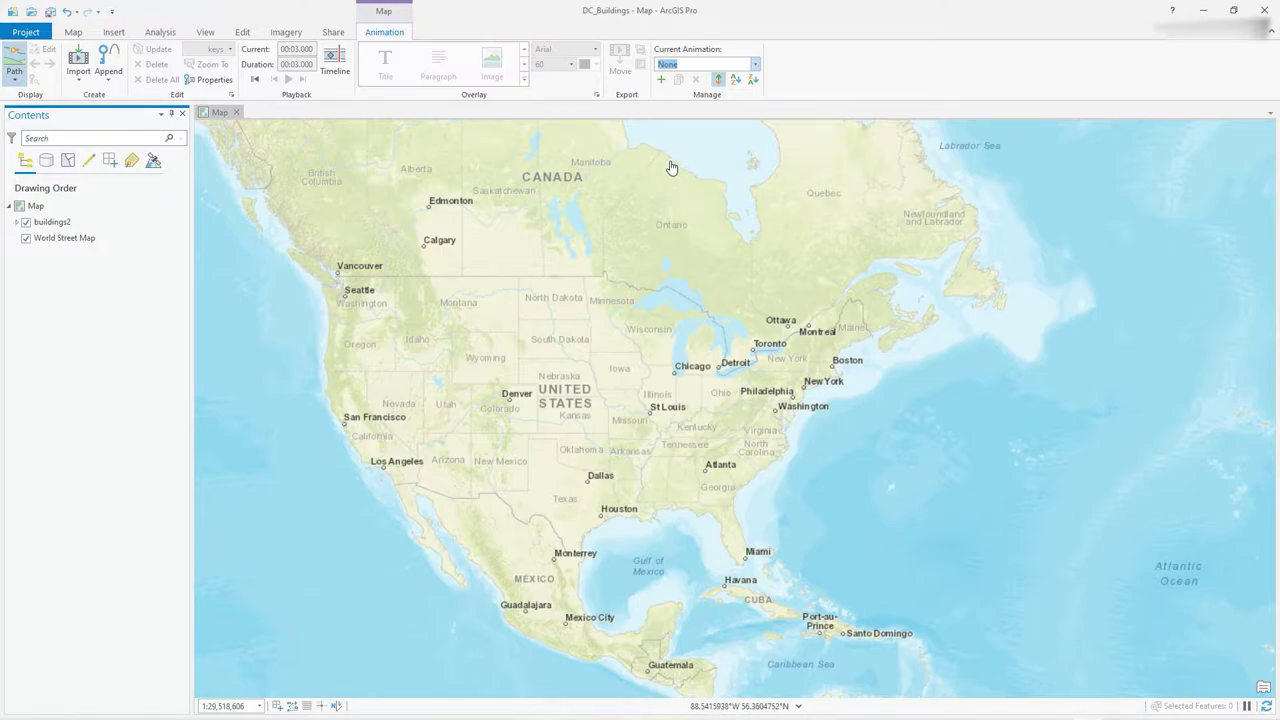
{"action": "left_click", "coordinate": [660, 80]}
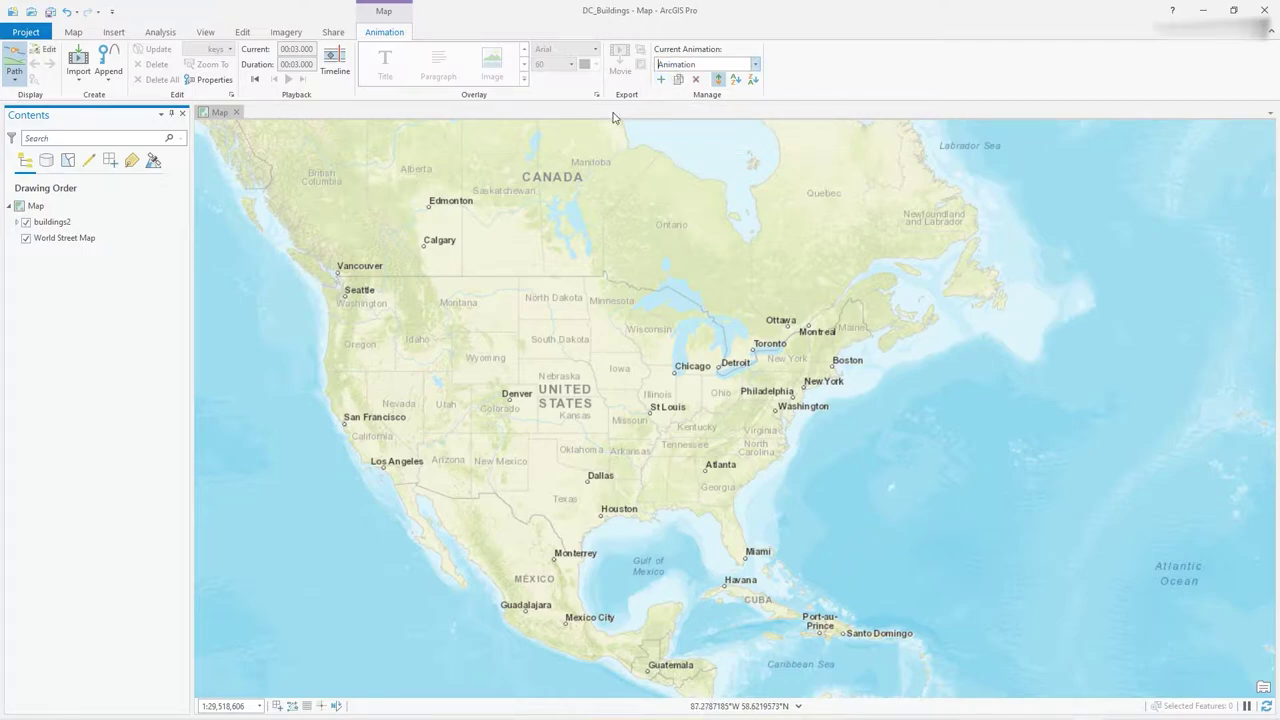
{"action": "left_click_drag", "start_coordinate": [716, 67], "coordinate": [645, 64]}
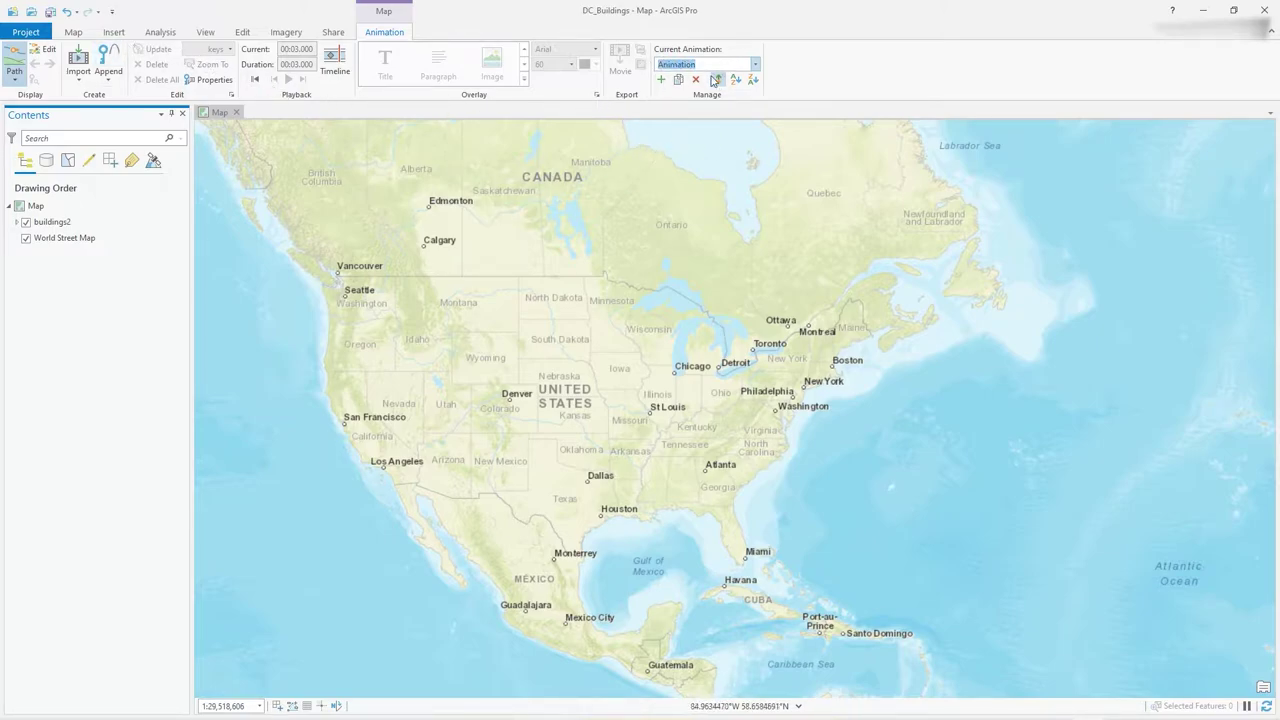
{"action": "left_click", "coordinate": [336, 66]}
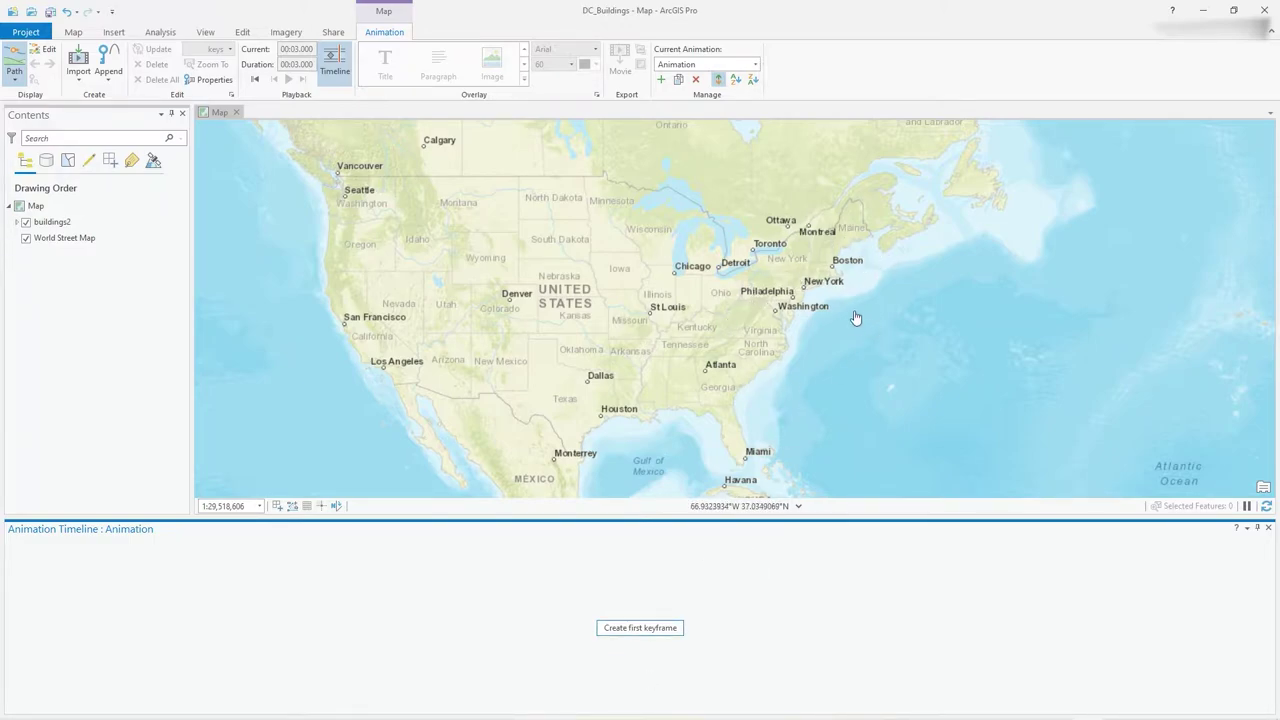
Capture the North America view as the animation's first keyframe.
{"action": "left_click", "coordinate": [672, 628]}
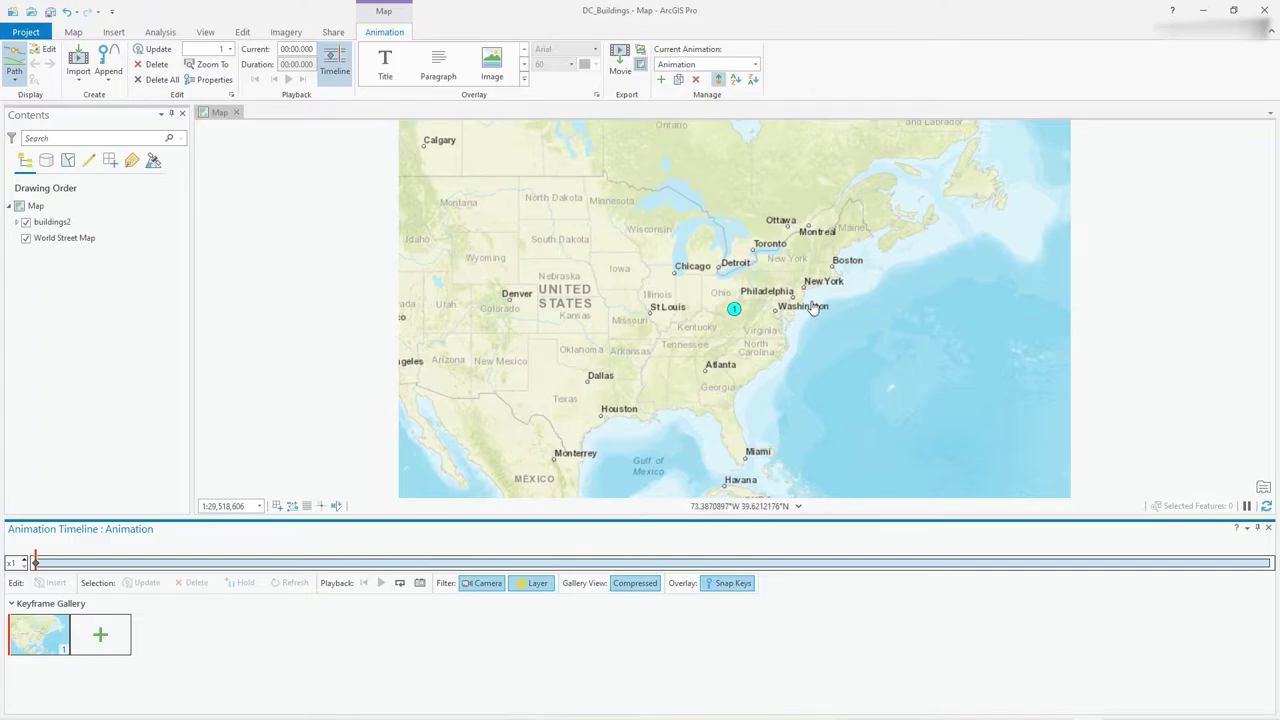
Zoom and centre on the colour-coded Washington, D.C. buildings and add that view as keyframe 2.
{"action": "scroll", "coordinate": [796, 314], "scroll_direction": "up", "scroll_amount": 2}
{"action": "scroll", "coordinate": [796, 314], "scroll_direction": "up", "scroll_amount": 1}
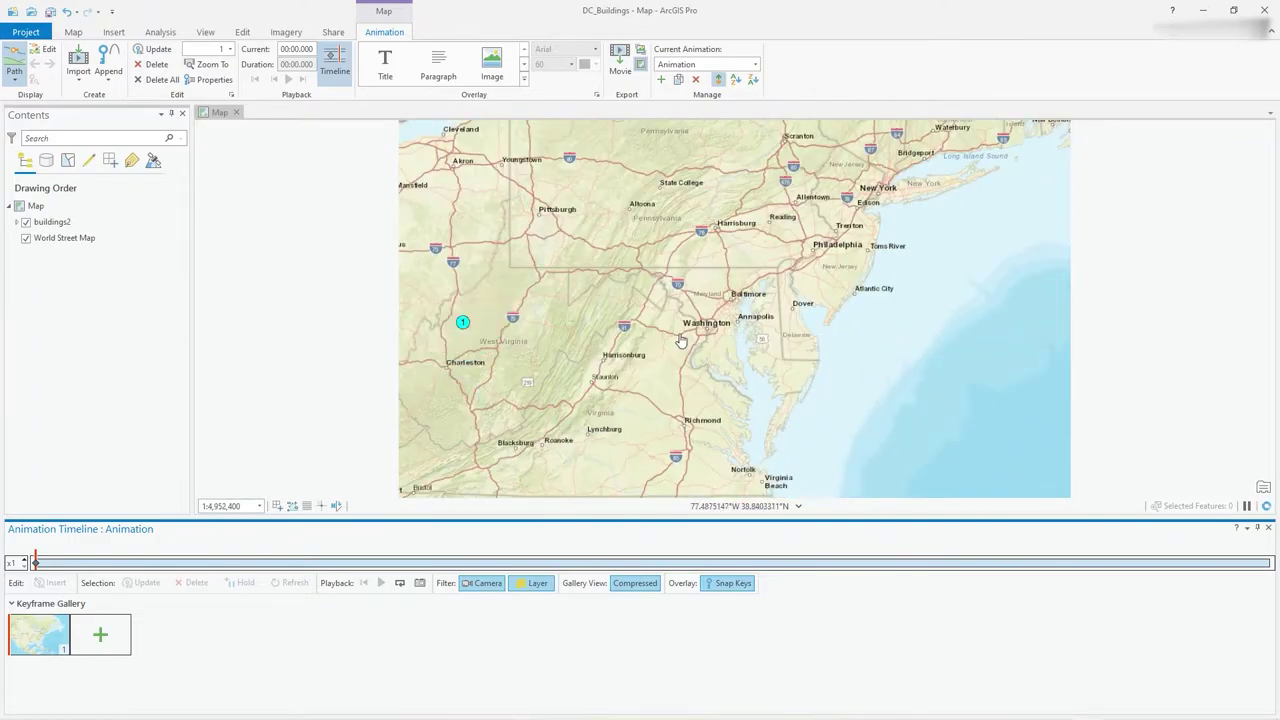
{"action": "scroll", "coordinate": [737, 320], "scroll_direction": "up", "scroll_amount": 2}
{"action": "scroll", "coordinate": [708, 338], "scroll_direction": "up", "scroll_amount": 3}
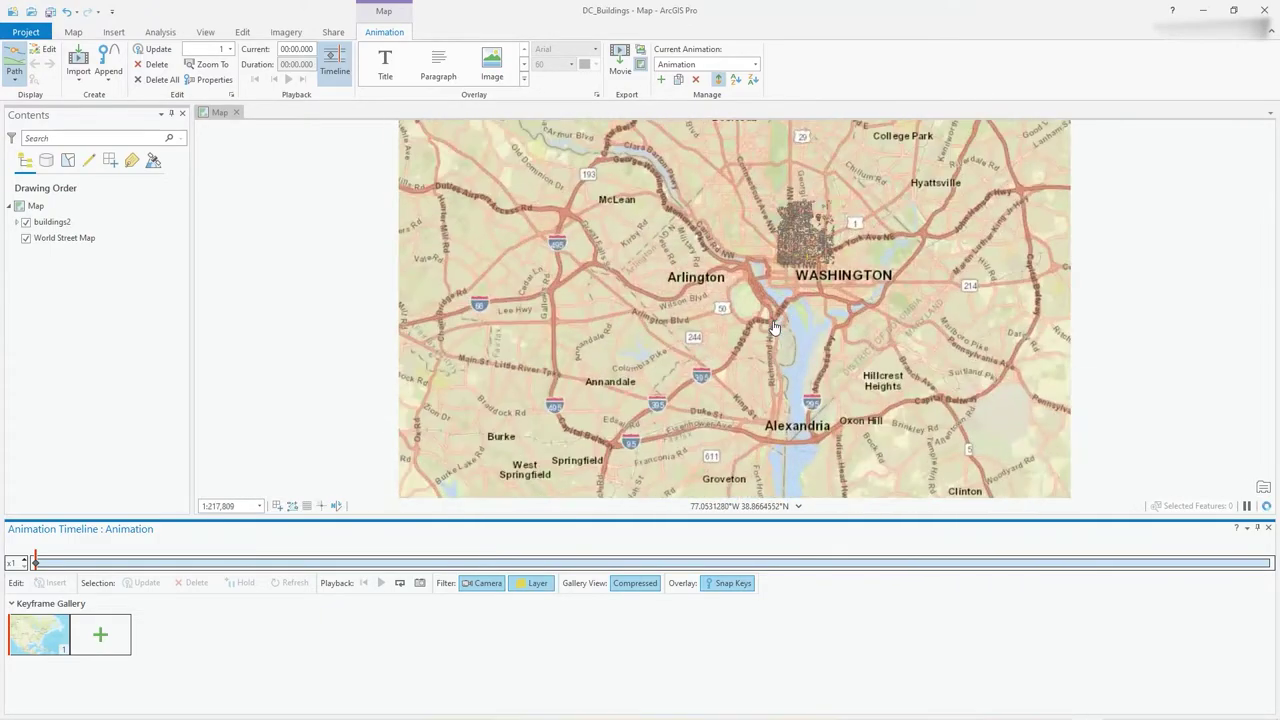
{"action": "left_click_drag", "start_coordinate": [840, 200], "coordinate": [855, 341]}
{"action": "scroll", "coordinate": [718, 384], "scroll_direction": "up", "scroll_amount": 3}
{"action": "scroll", "coordinate": [808, 315], "scroll_direction": "up", "scroll_amount": 1}
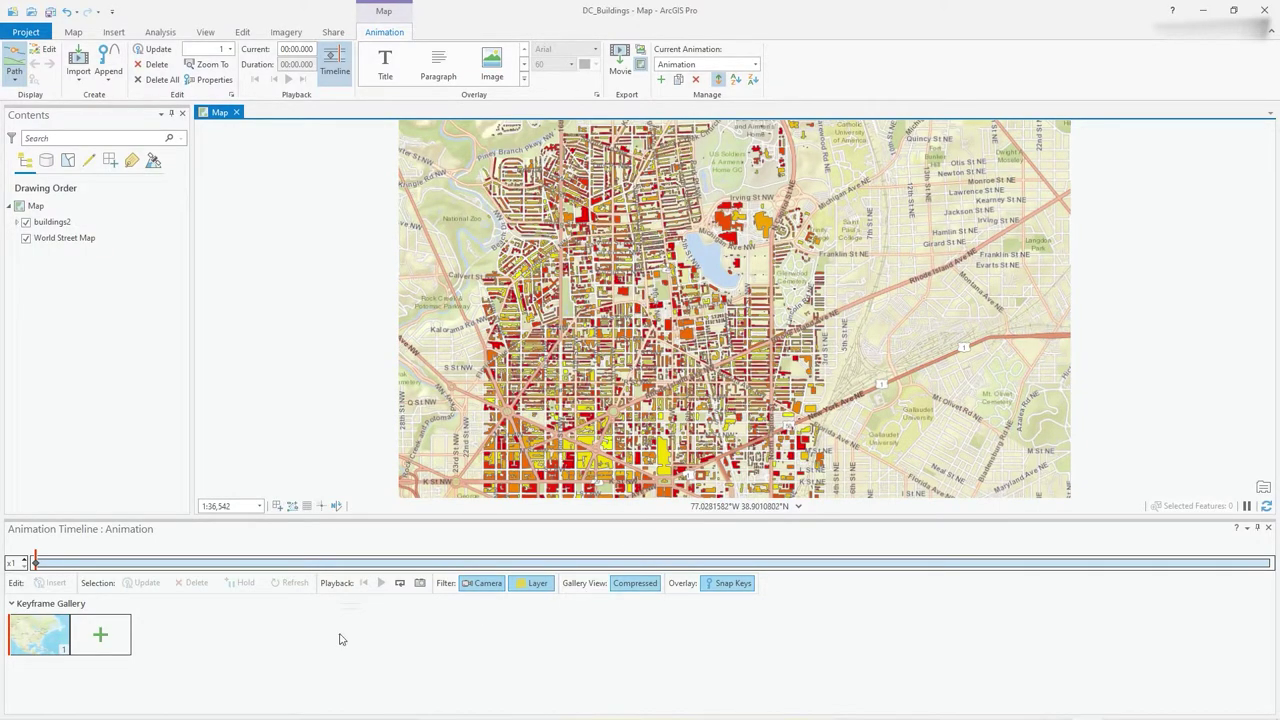
{"action": "left_click", "coordinate": [122, 636]}
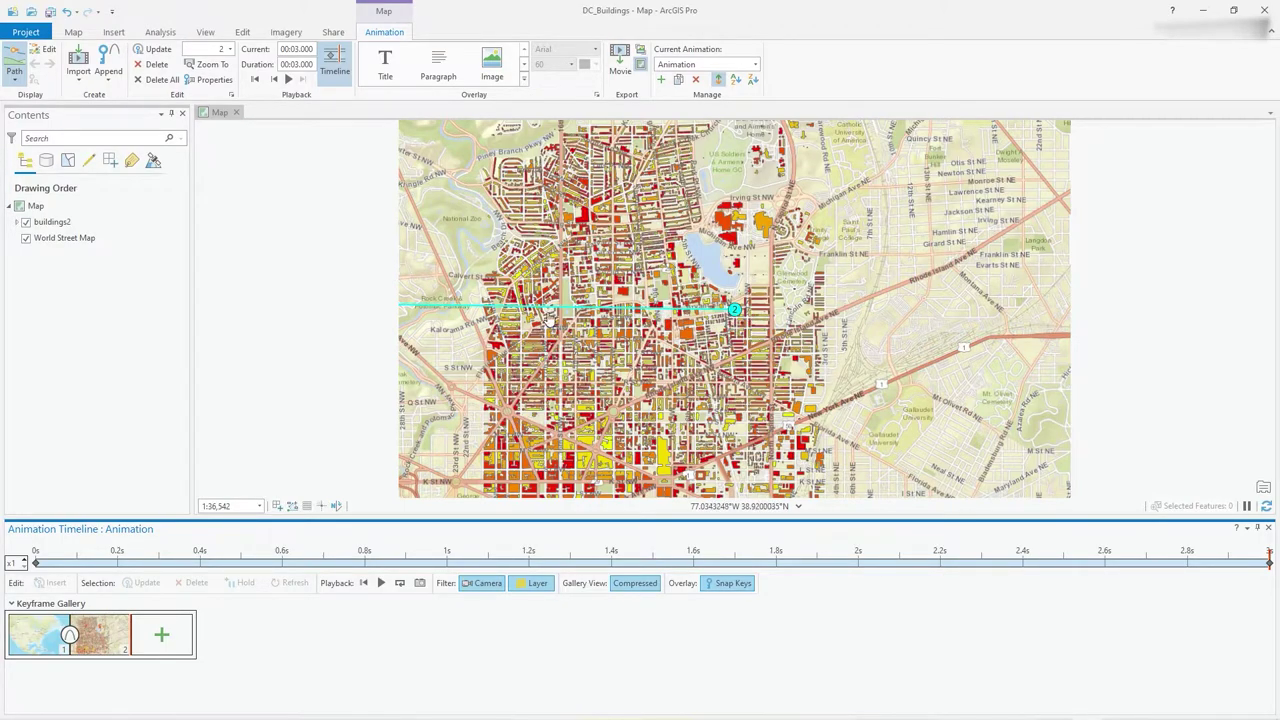
{"action": "scroll", "coordinate": [492, 326], "scroll_direction": "down", "scroll_amount": 3}
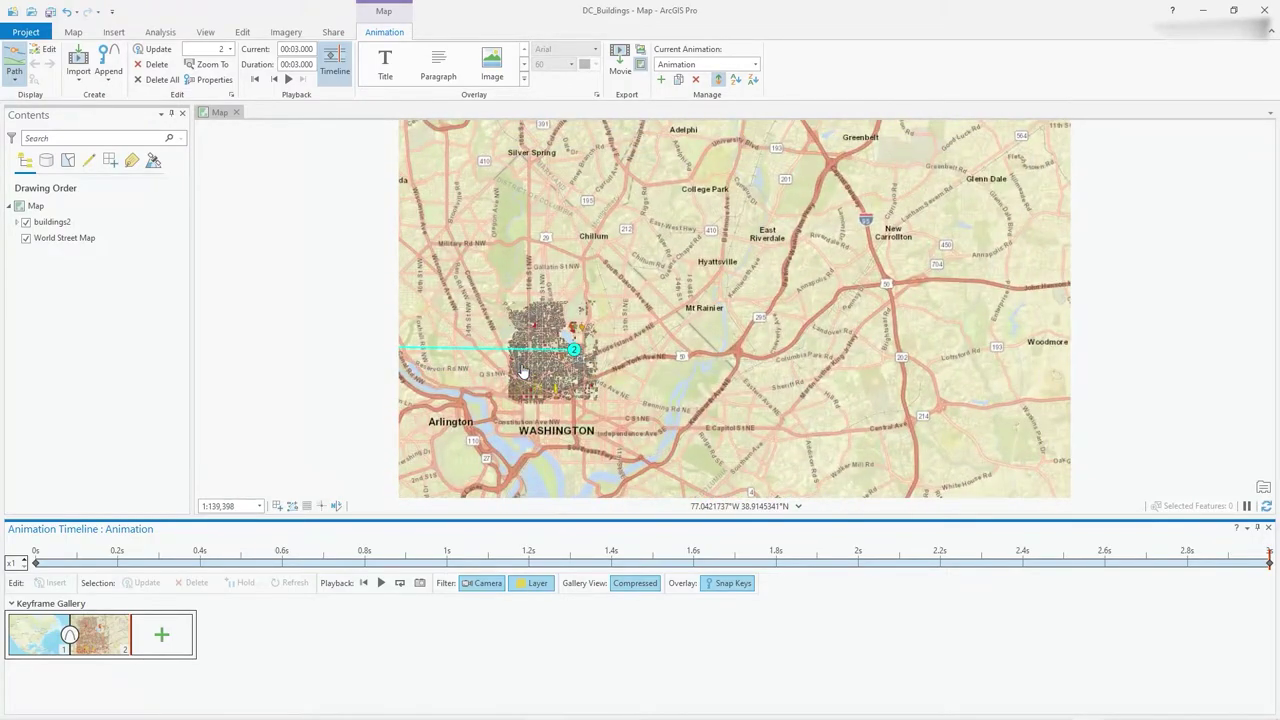
{"action": "scroll", "coordinate": [521, 372], "scroll_direction": "down", "scroll_amount": 2}
{"action": "scroll", "coordinate": [521, 372], "scroll_direction": "up", "scroll_amount": 4}
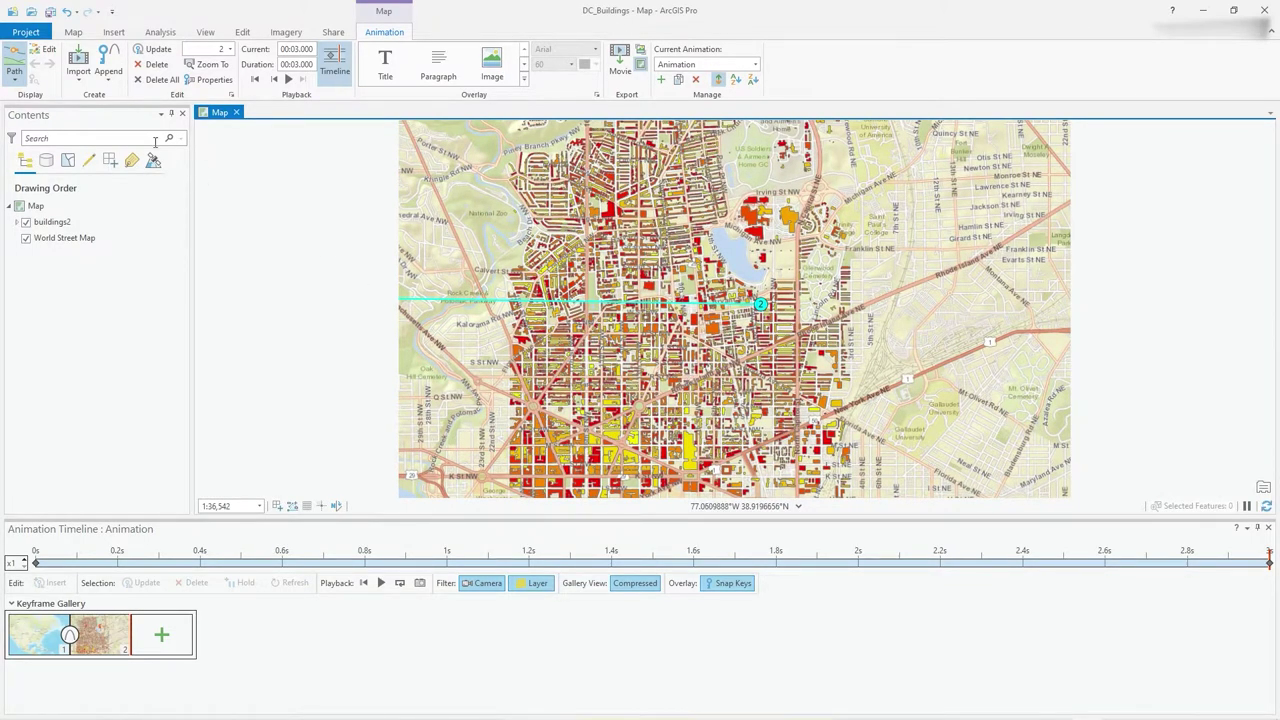
Set the path display to Path and Keyframes, then select keyframe 2.
{"action": "left_click", "coordinate": [12, 78]}
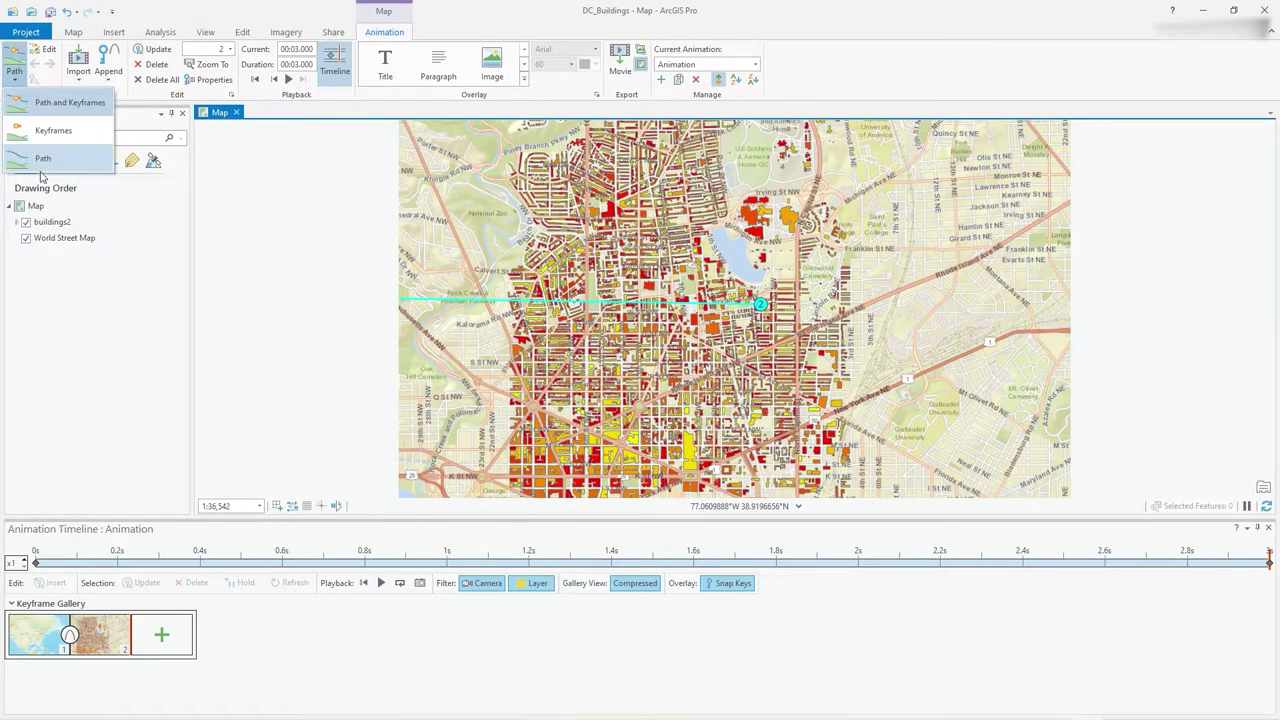
{"action": "left_click", "coordinate": [44, 127]}
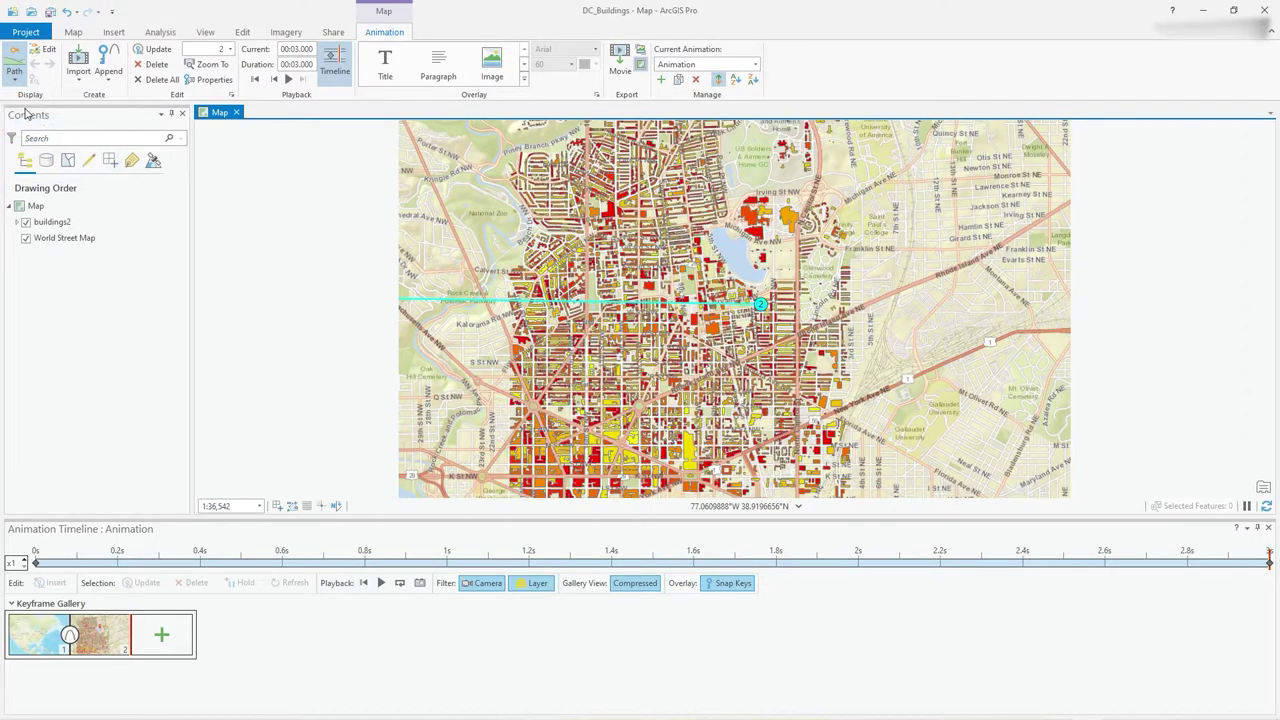
{"action": "left_click", "coordinate": [14, 72]}
{"action": "left_click", "coordinate": [30, 160]}
{"action": "left_click", "coordinate": [14, 80]}
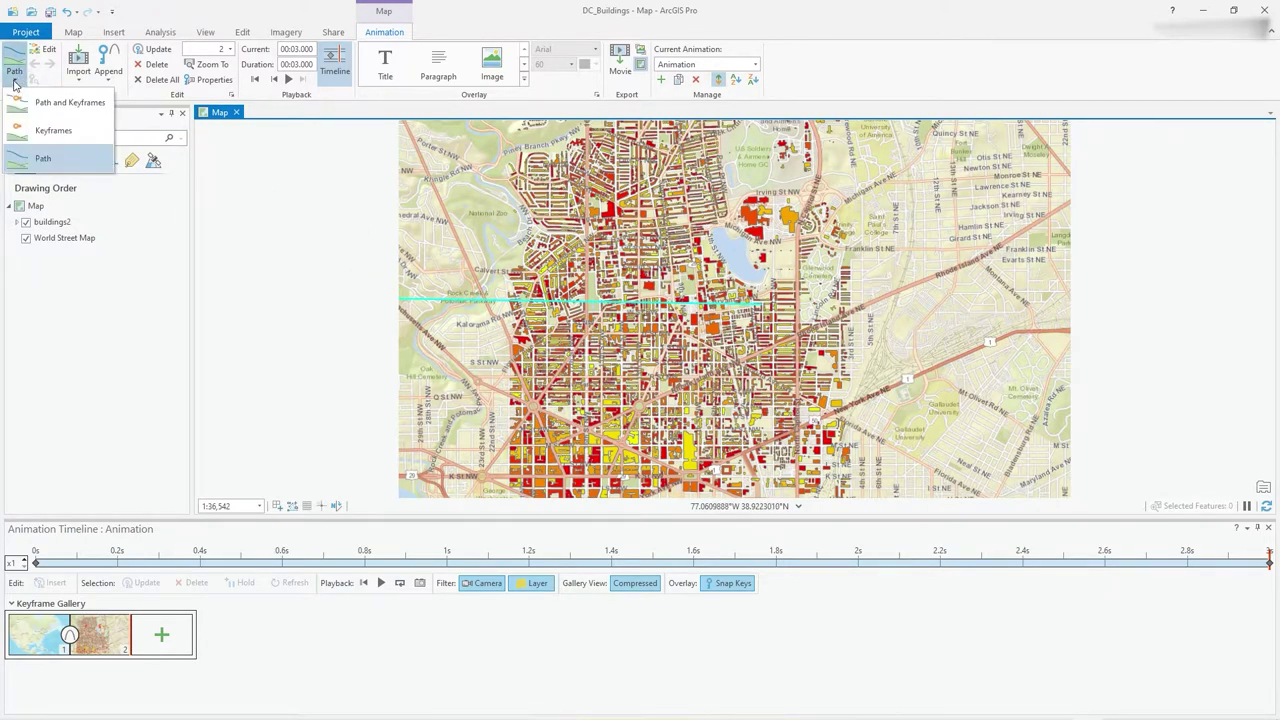
{"action": "left_click", "coordinate": [36, 110]}
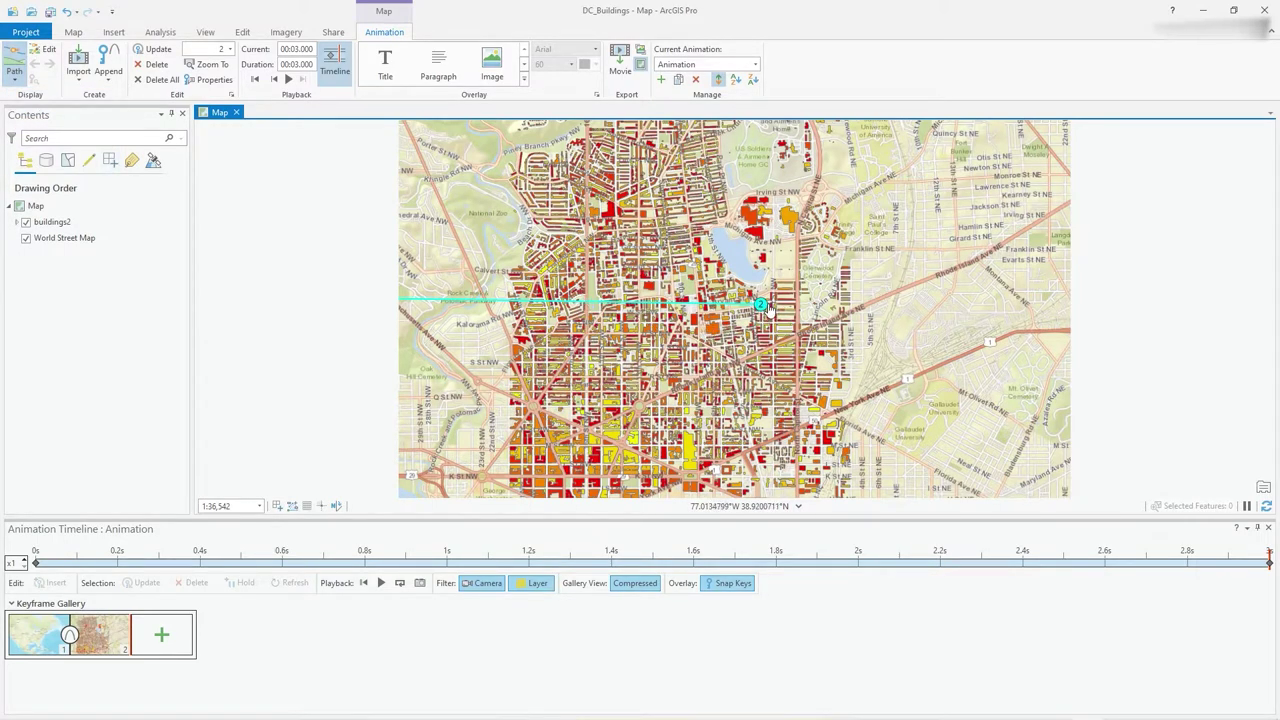
{"action": "left_click", "coordinate": [125, 636]}
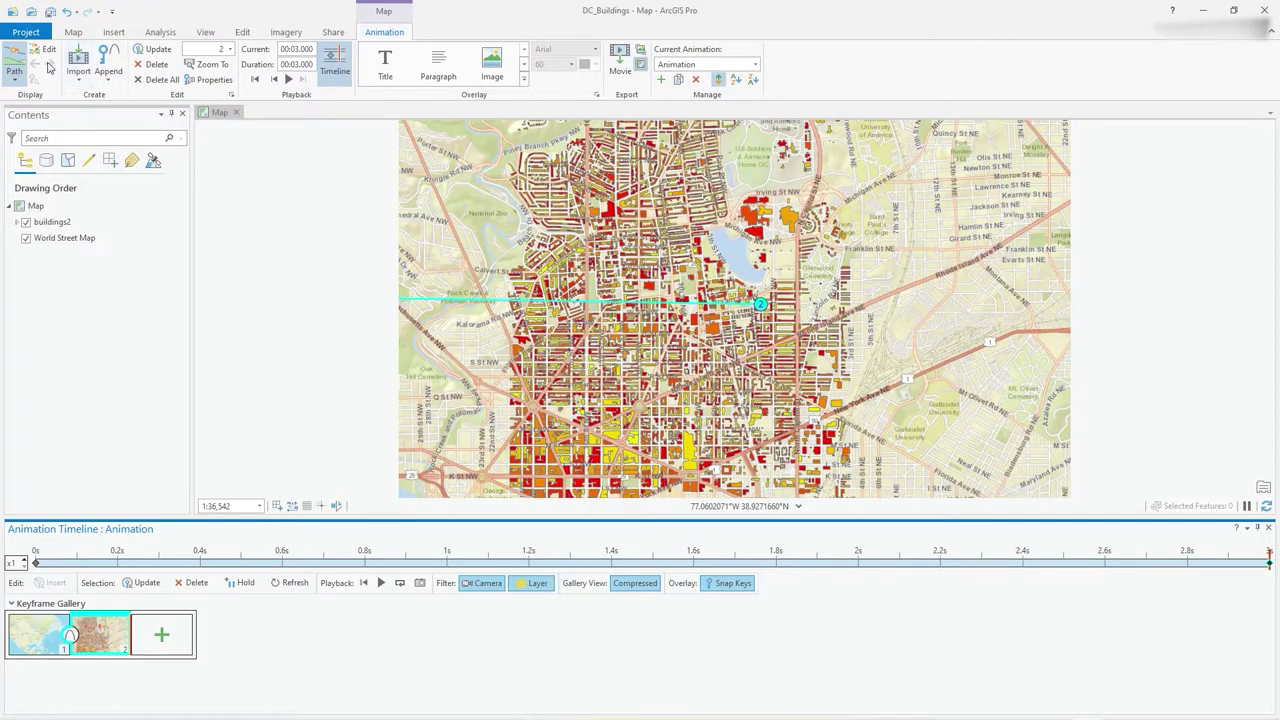
Zoom onto the large red building by the lake and append it as keyframe 3.
{"action": "right_click", "coordinate": [500, 328]}
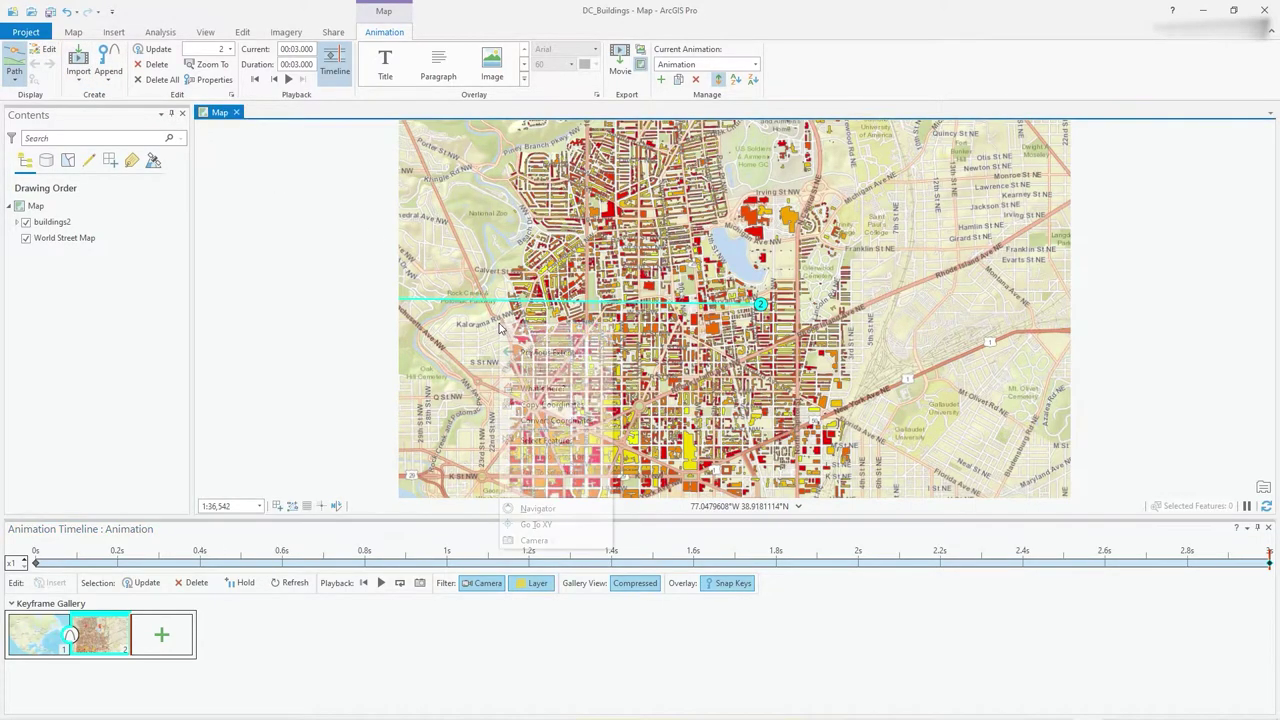
{"action": "left_click", "coordinate": [450, 368]}
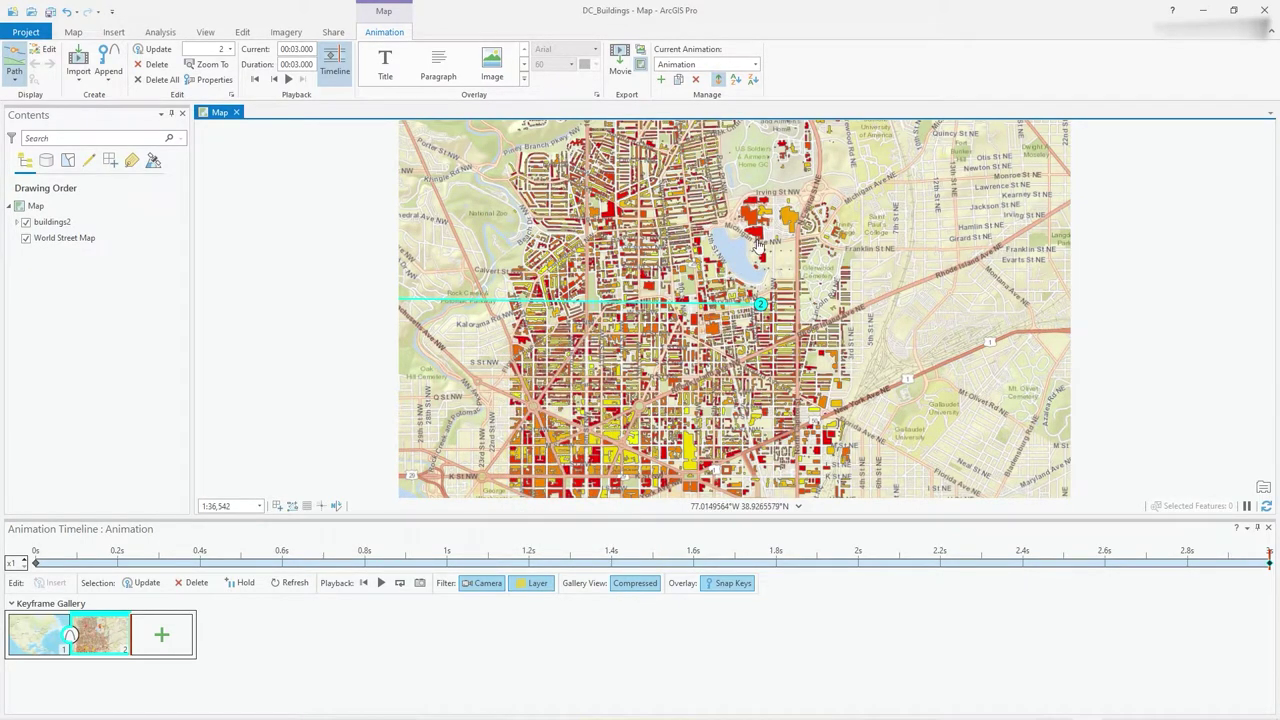
{"action": "scroll", "coordinate": [760, 258], "scroll_direction": "up", "scroll_amount": 5}
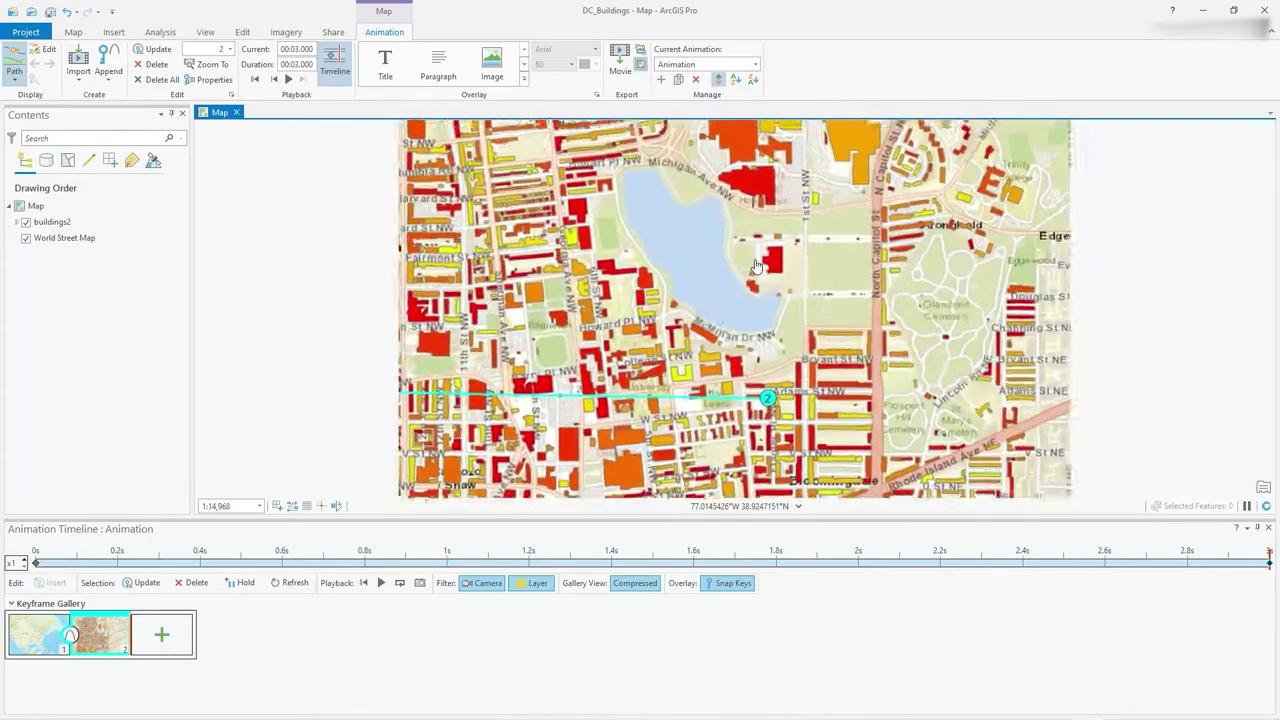
{"action": "scroll", "coordinate": [757, 266], "scroll_direction": "up", "scroll_amount": 3}
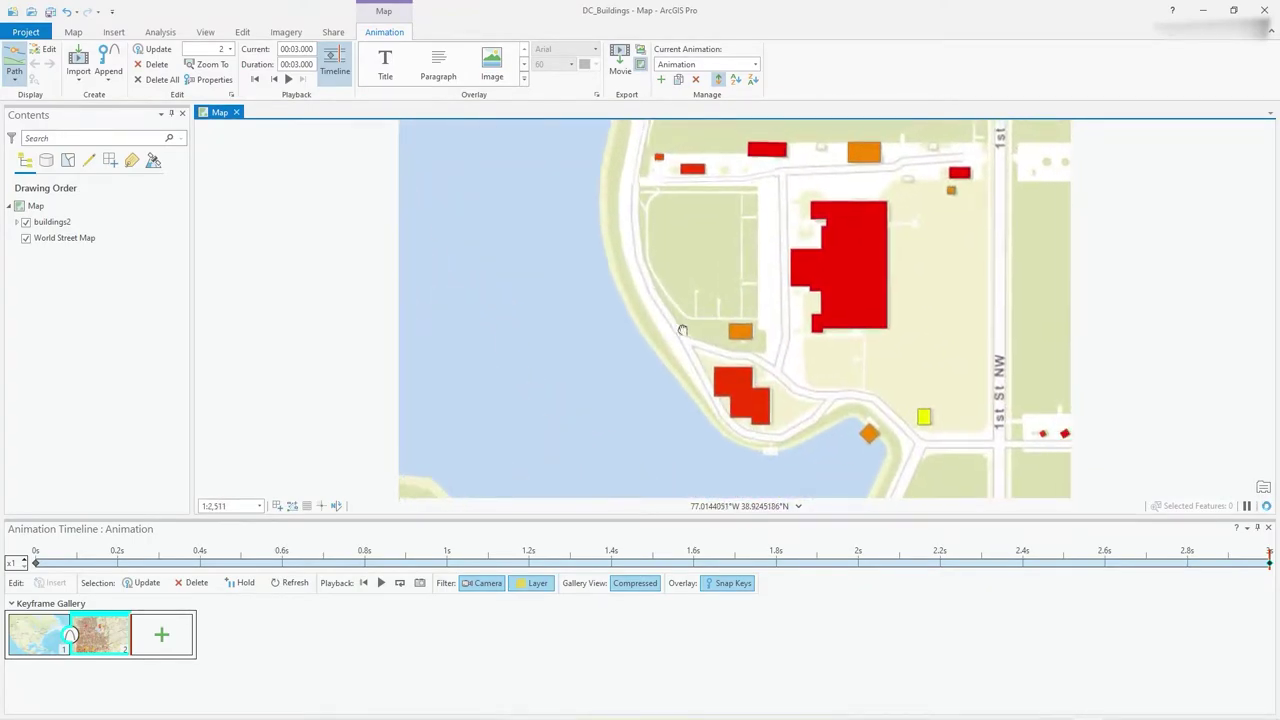
{"action": "left_click_drag", "start_coordinate": [754, 271], "coordinate": [584, 372]}
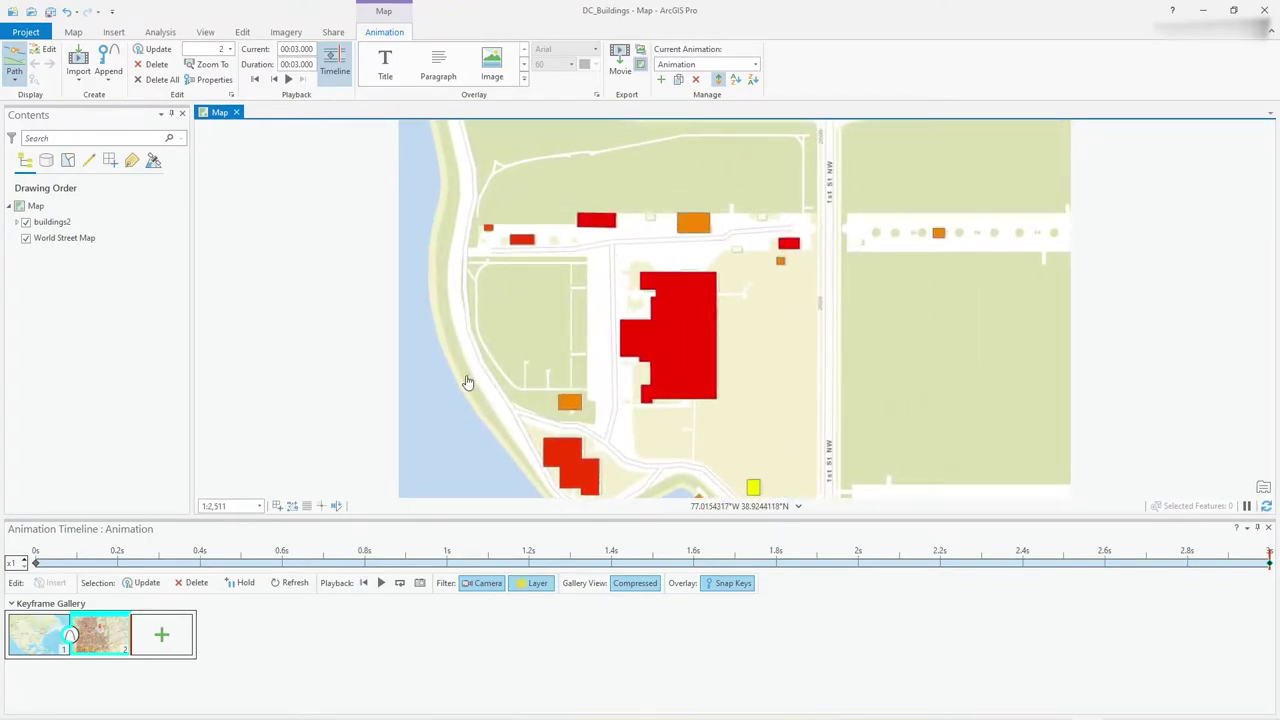
{"action": "left_click", "coordinate": [162, 634]}
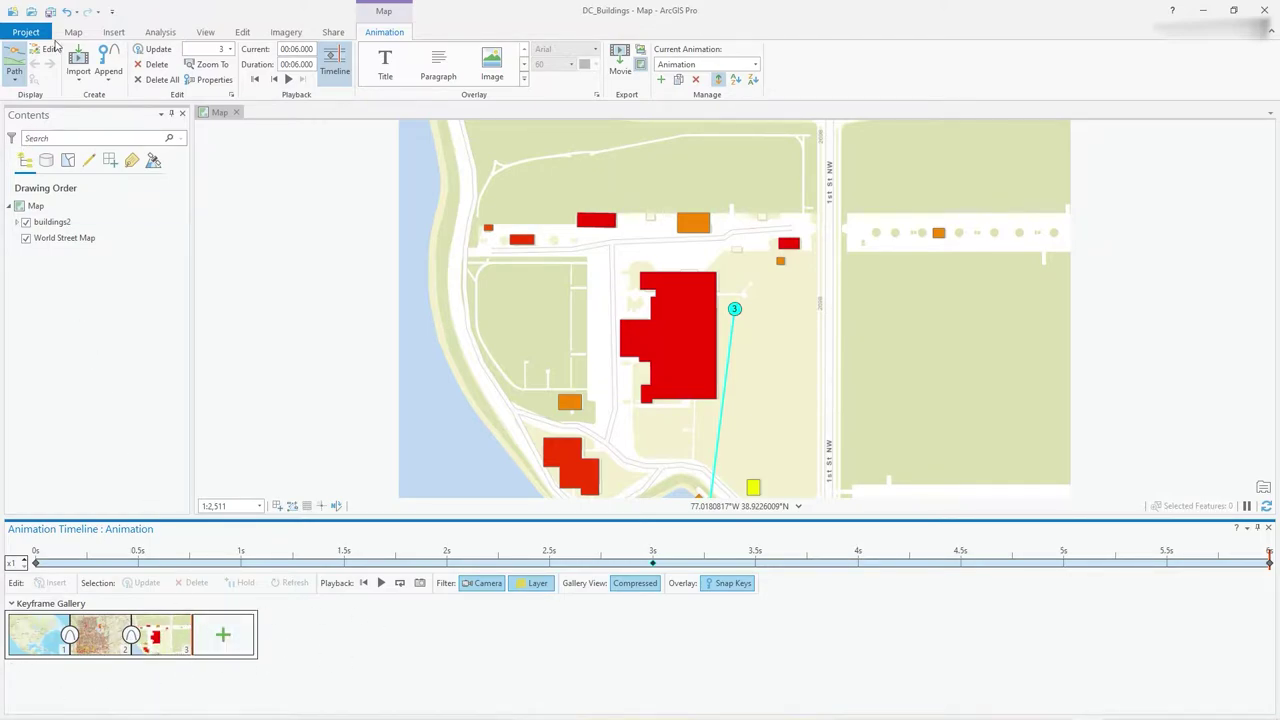
Move keyframe 3's camera north to Hospital Center Dr and zoom out to 1:9,579.
{"action": "left_click", "coordinate": [48, 48]}
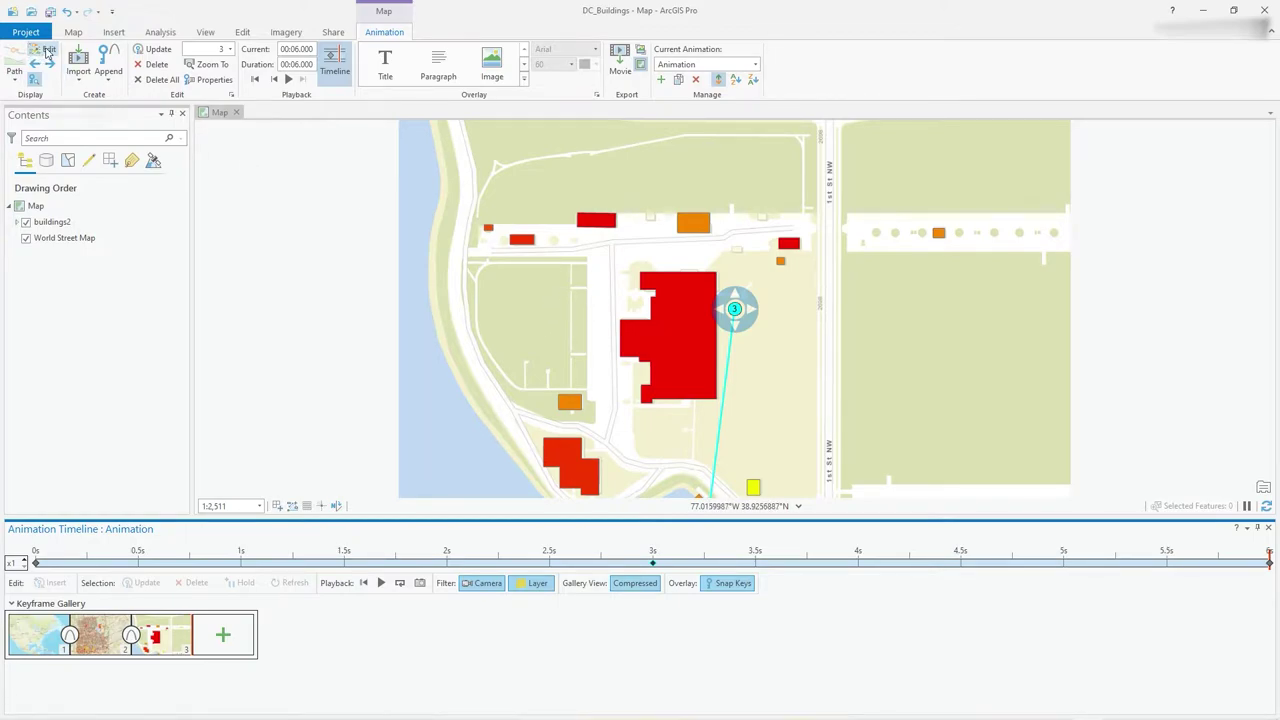
{"action": "left_click", "coordinate": [47, 50]}
{"action": "scroll", "coordinate": [738, 326], "scroll_direction": "down", "scroll_amount": 2}
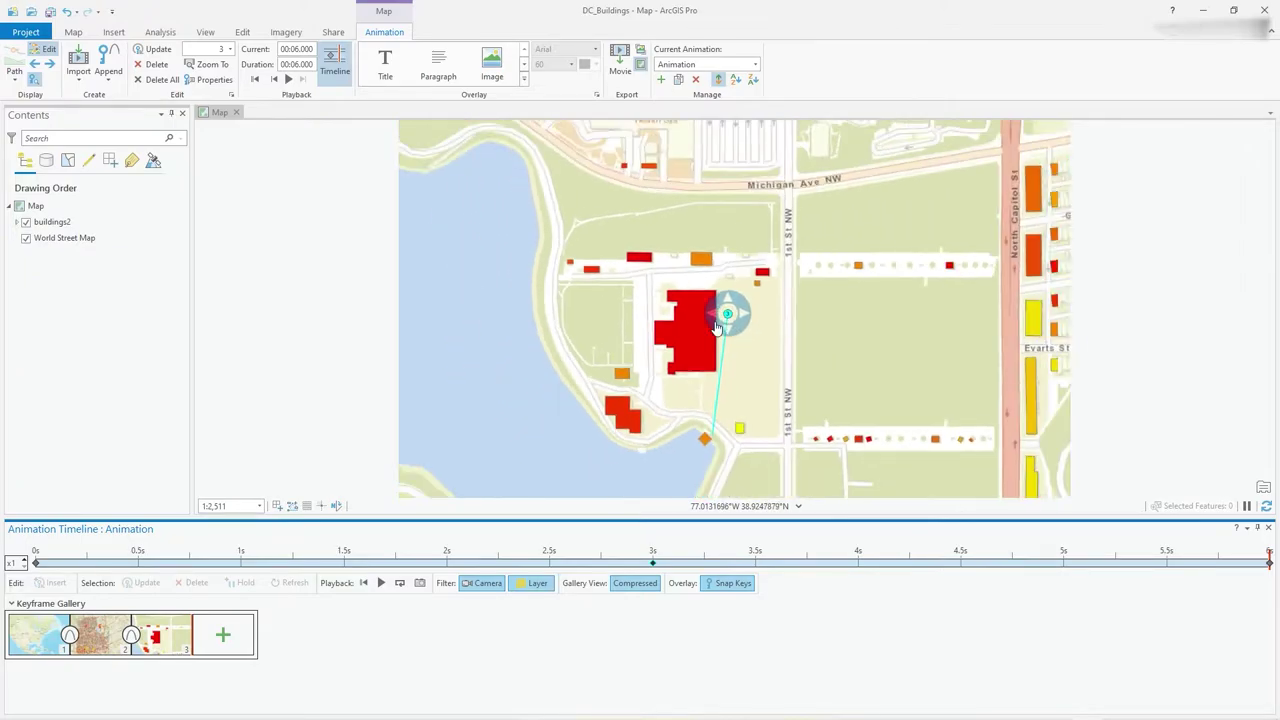
{"action": "scroll", "coordinate": [716, 326], "scroll_direction": "down", "scroll_amount": 1}
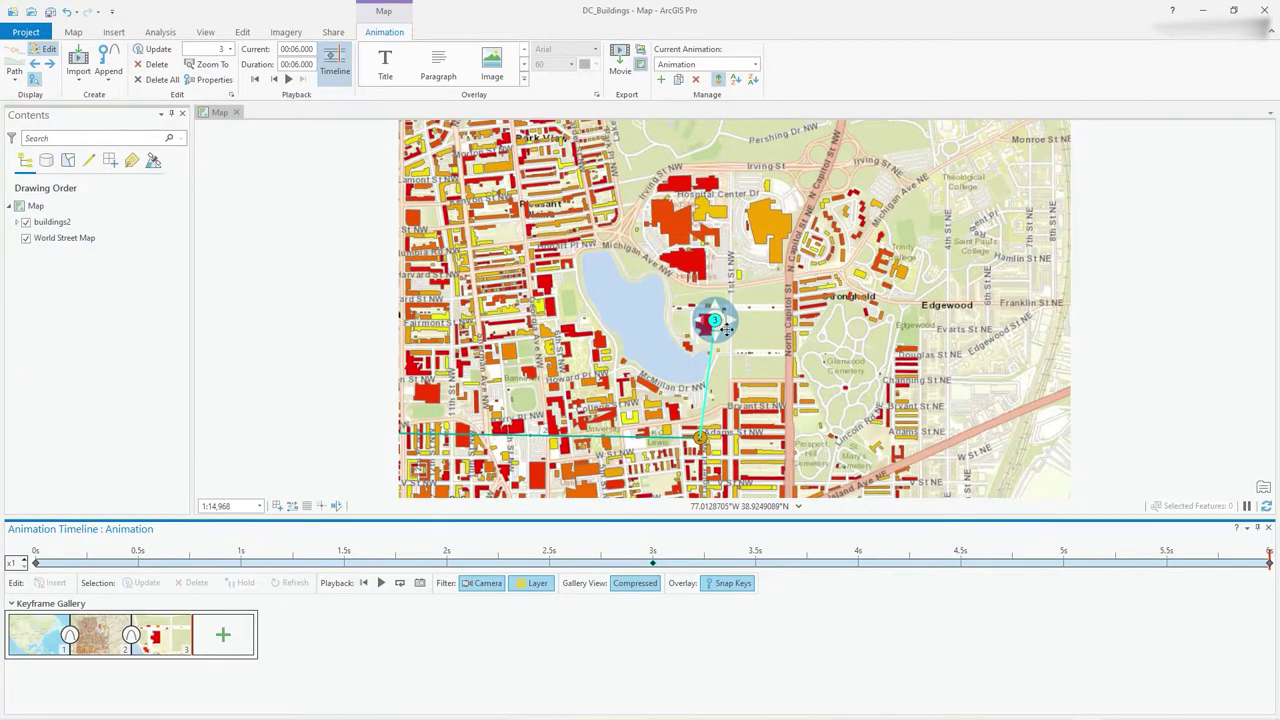
{"action": "left_click_drag", "start_coordinate": [726, 328], "coordinate": [726, 224]}
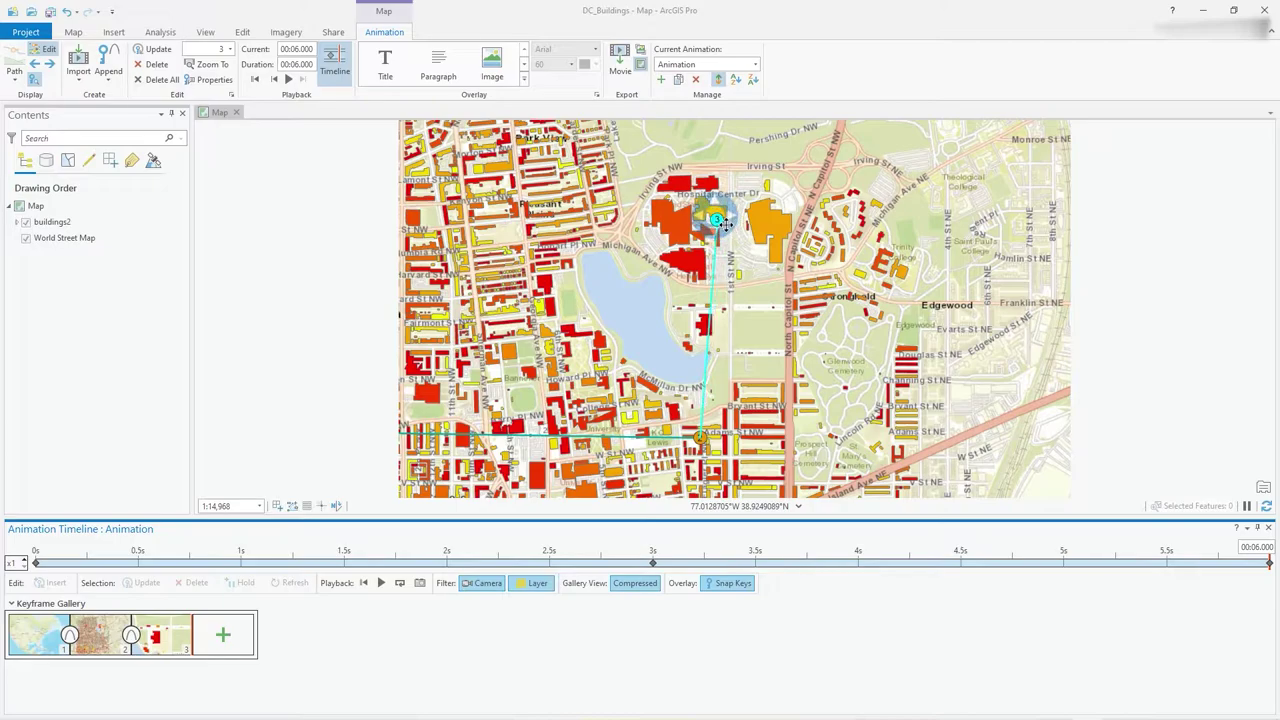
{"action": "scroll", "coordinate": [756, 236], "scroll_direction": "up", "scroll_amount": 3}
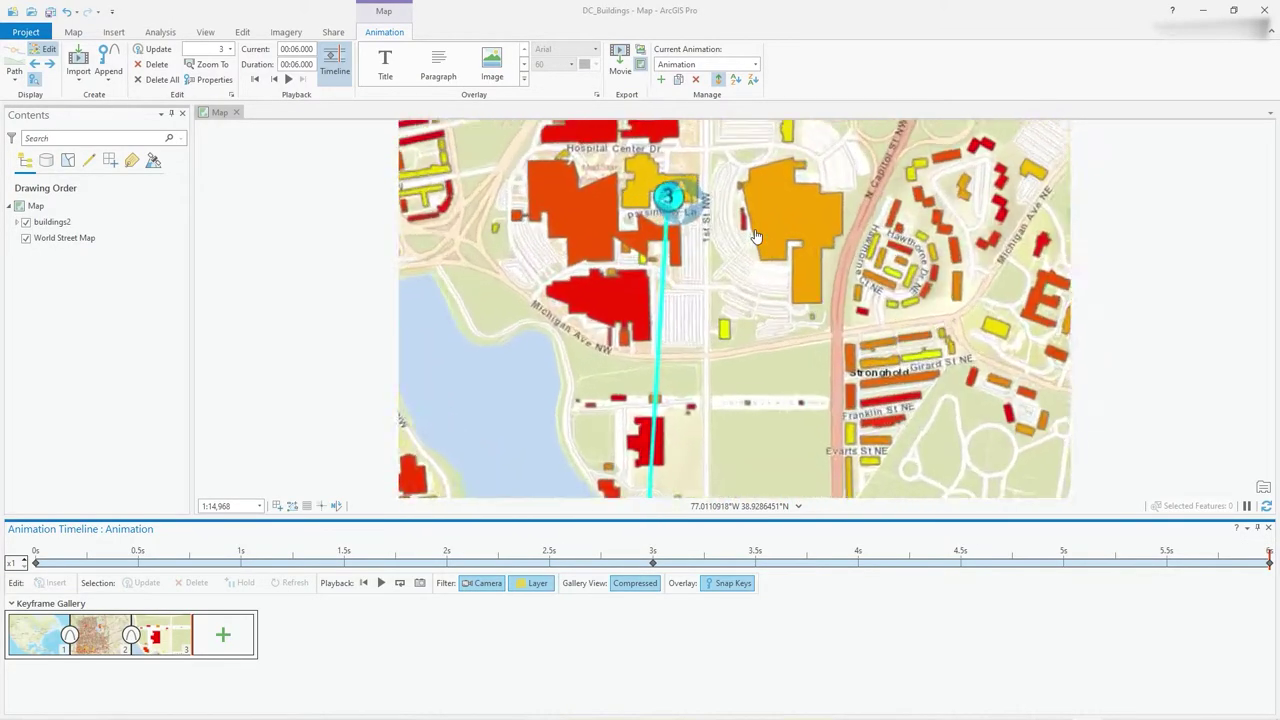
{"action": "scroll", "coordinate": [756, 236], "scroll_direction": "down", "scroll_amount": 3}
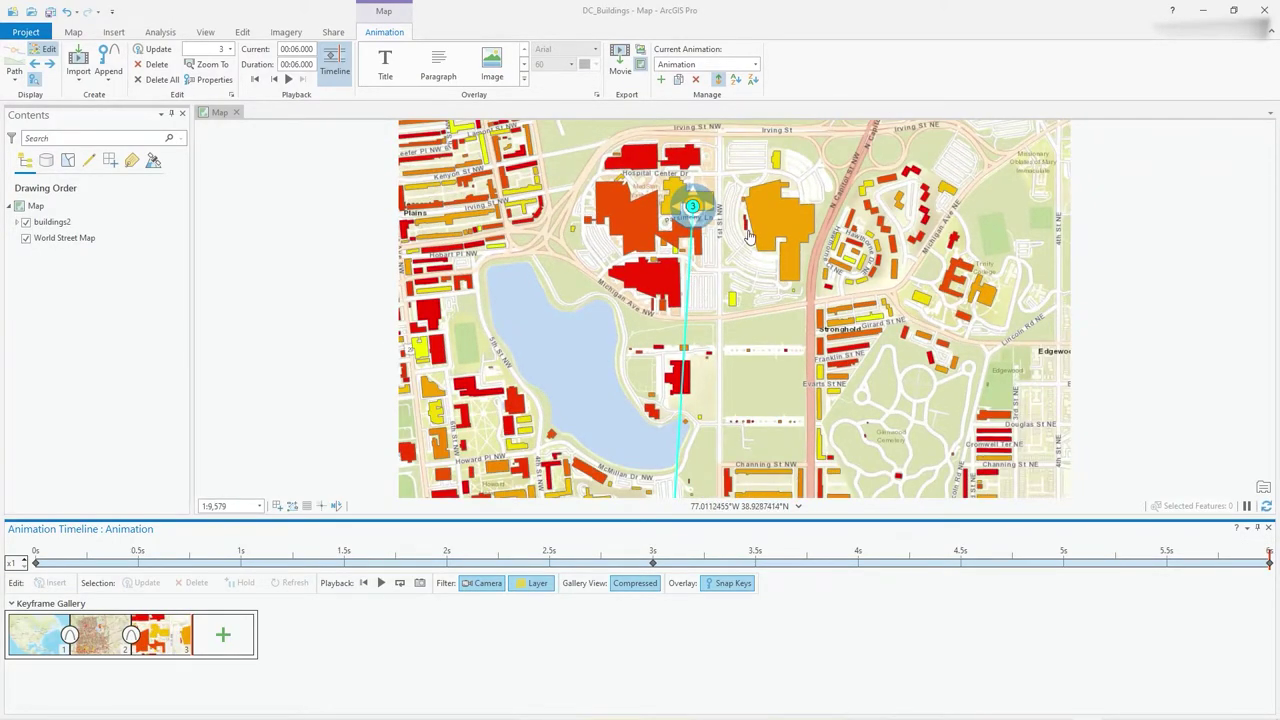
{"action": "left_click_drag", "start_coordinate": [702, 210], "coordinate": [718, 316]}
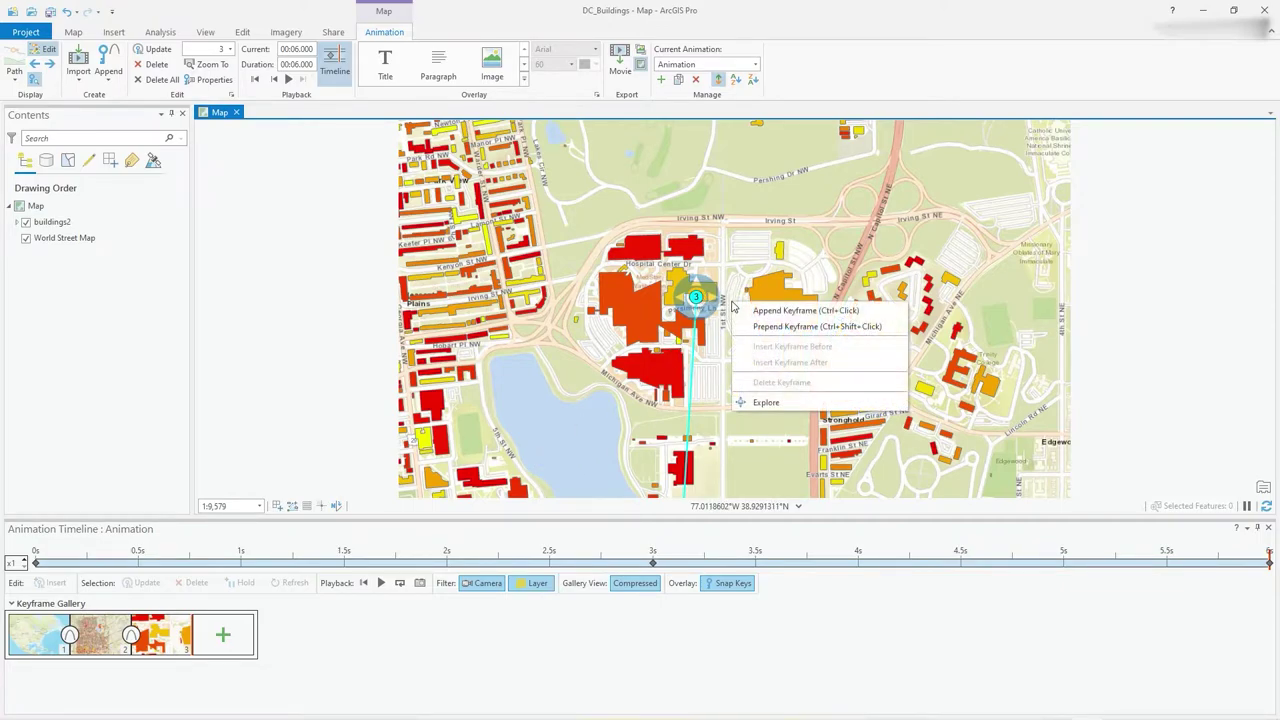
Return to Explore navigation and turn off the Path and Keyframes display.
{"action": "left_click", "coordinate": [762, 402]}
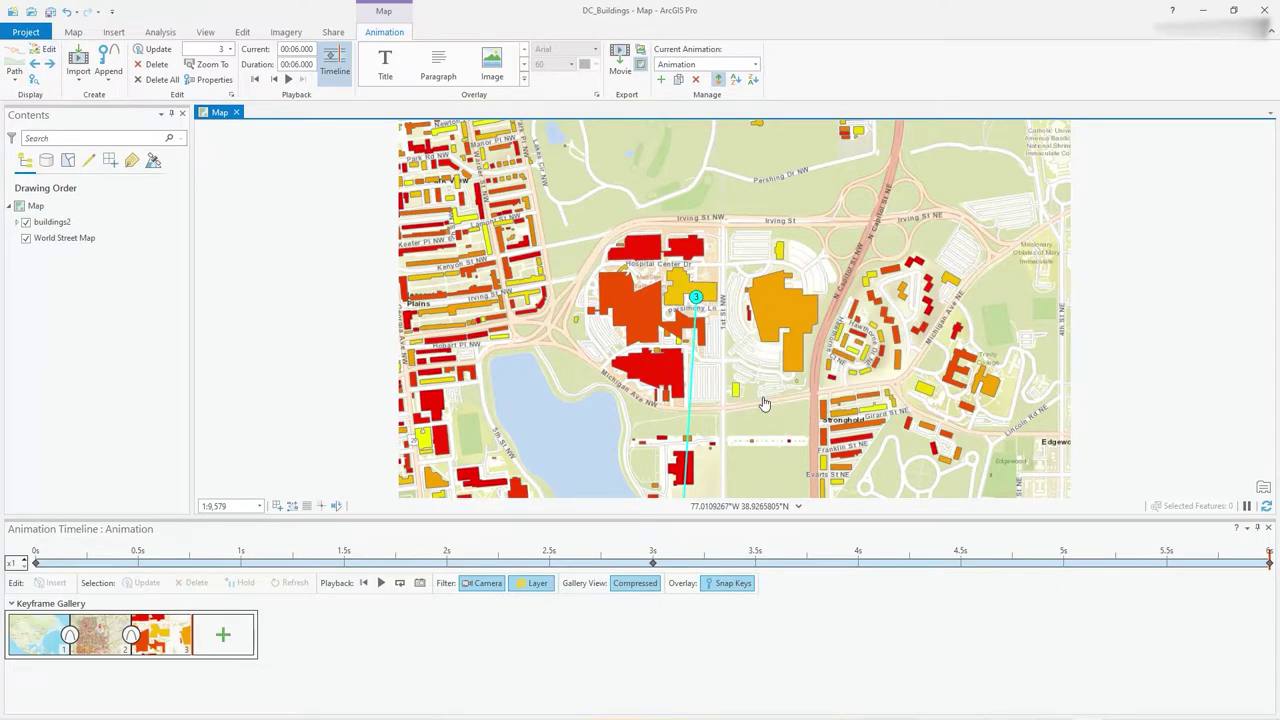
{"action": "left_click", "coordinate": [14, 80]}
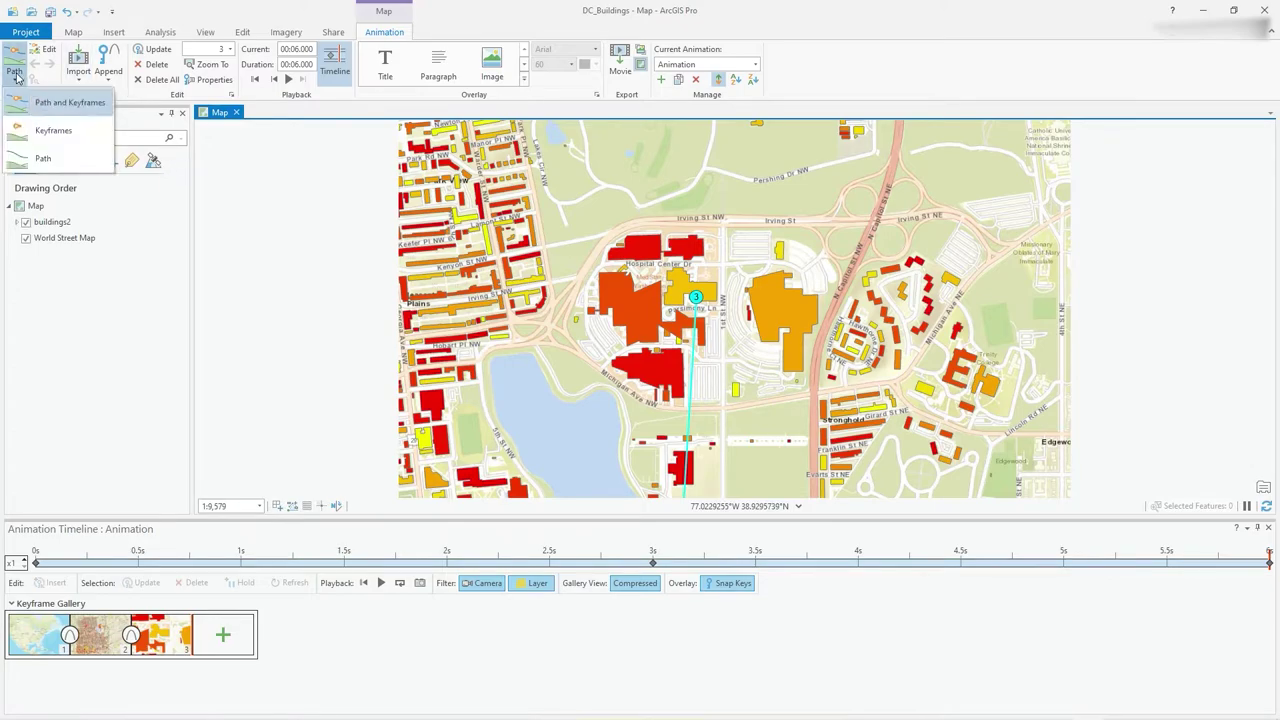
{"action": "left_click", "coordinate": [30, 108]}
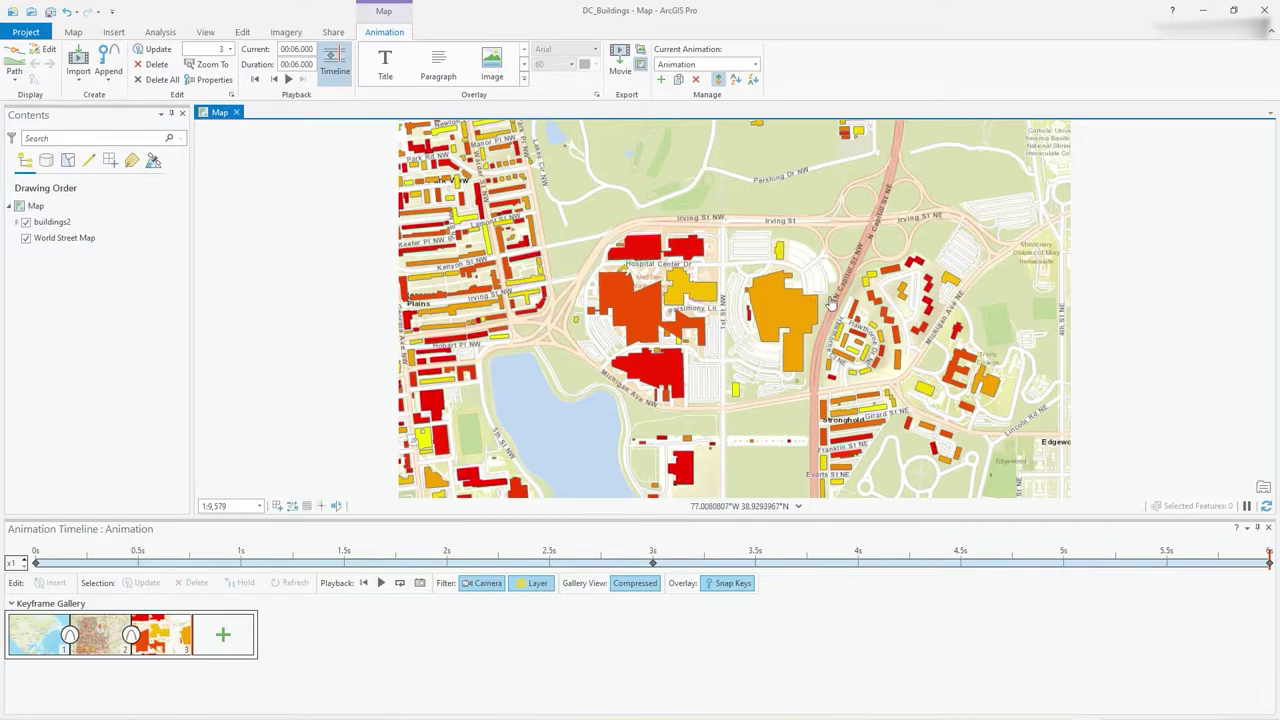
Expand the Overlay gallery to reveal every overlay type, including copyright text.
{"action": "scroll", "coordinate": [806, 314], "scroll_direction": "down", "scroll_amount": 2}
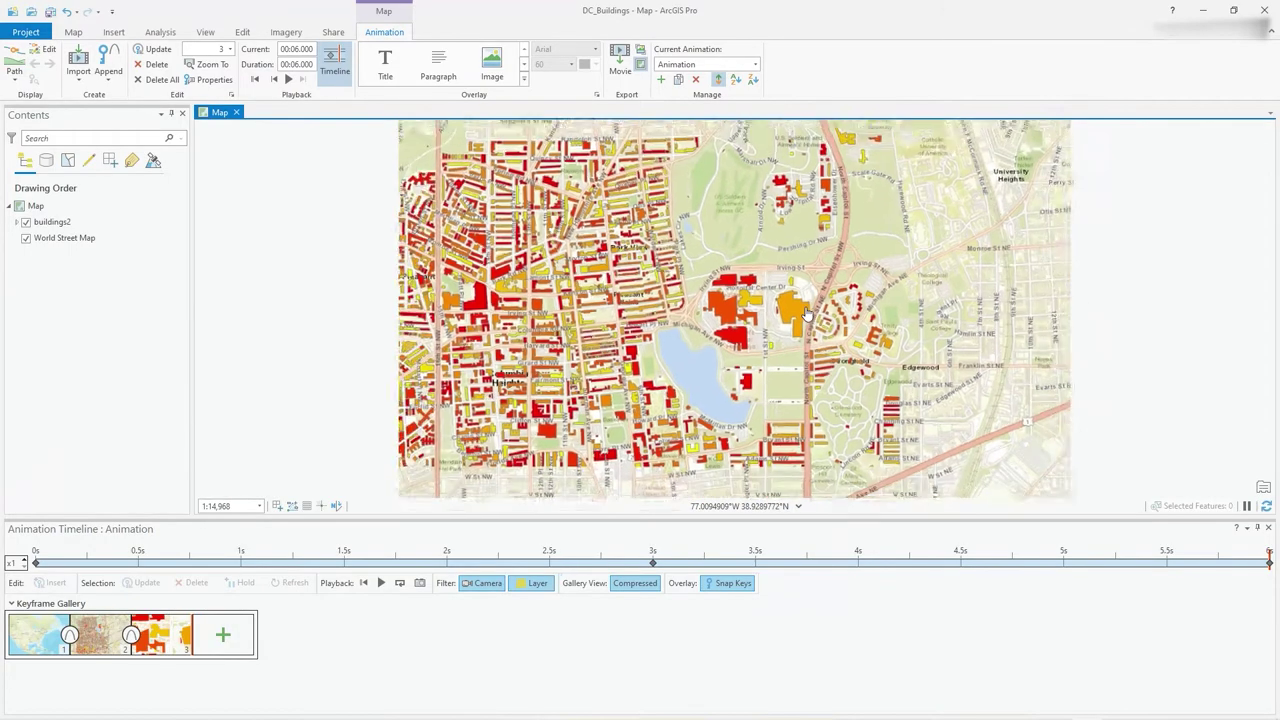
{"action": "scroll", "coordinate": [806, 314], "scroll_direction": "up", "scroll_amount": 2}
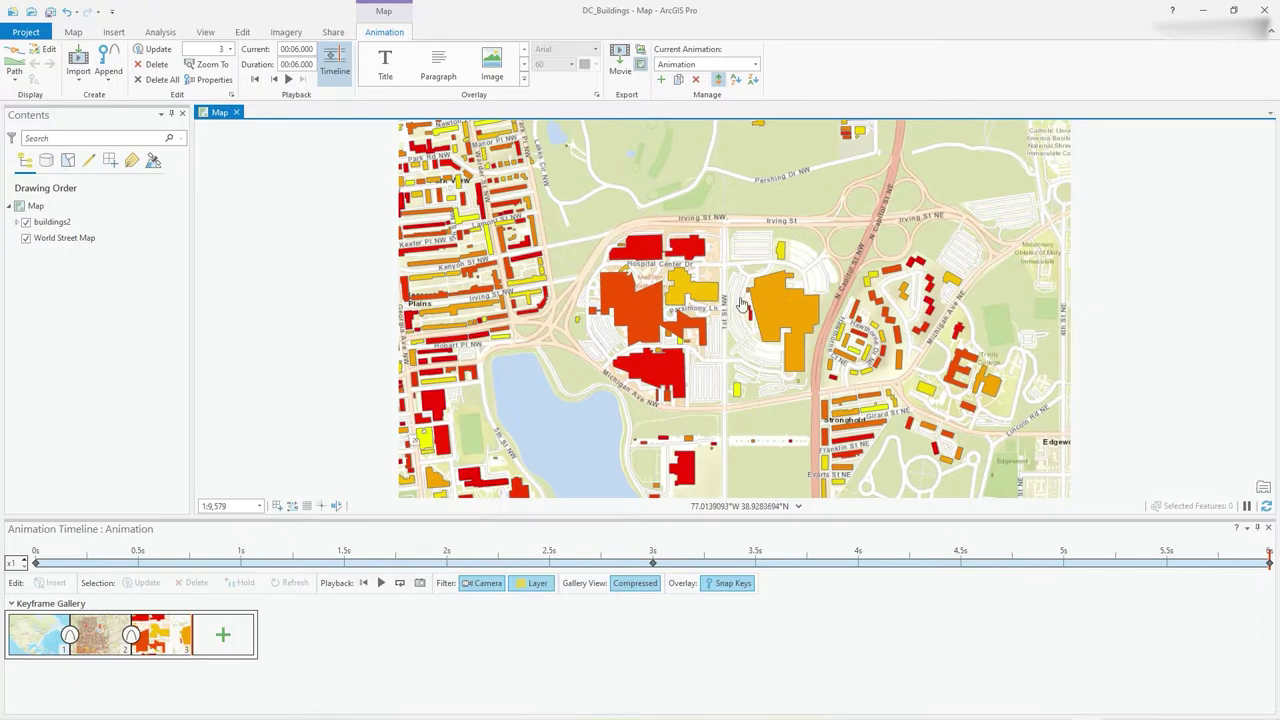
{"action": "left_click", "coordinate": [524, 79]}
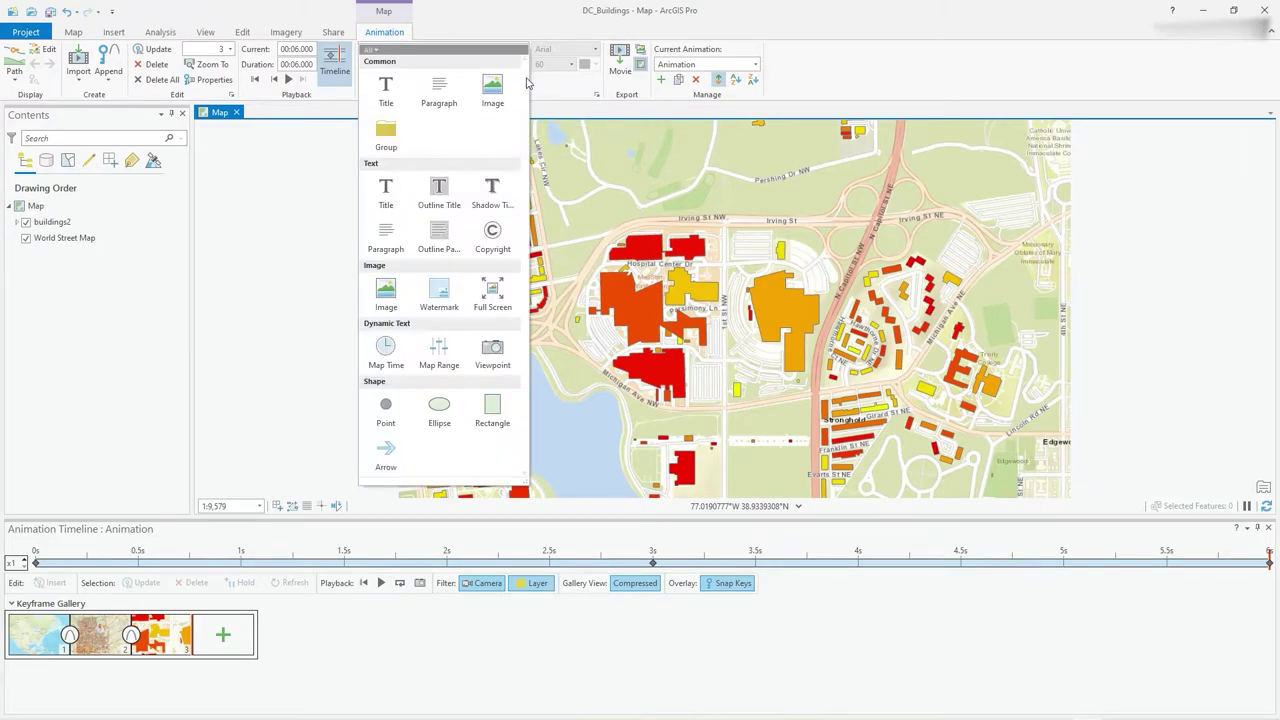
Add a Copyright overlay and set its text to 'Copyright © 2021'.
{"action": "left_click", "coordinate": [492, 232]}
{"action": "double_click", "coordinate": [456, 465]}
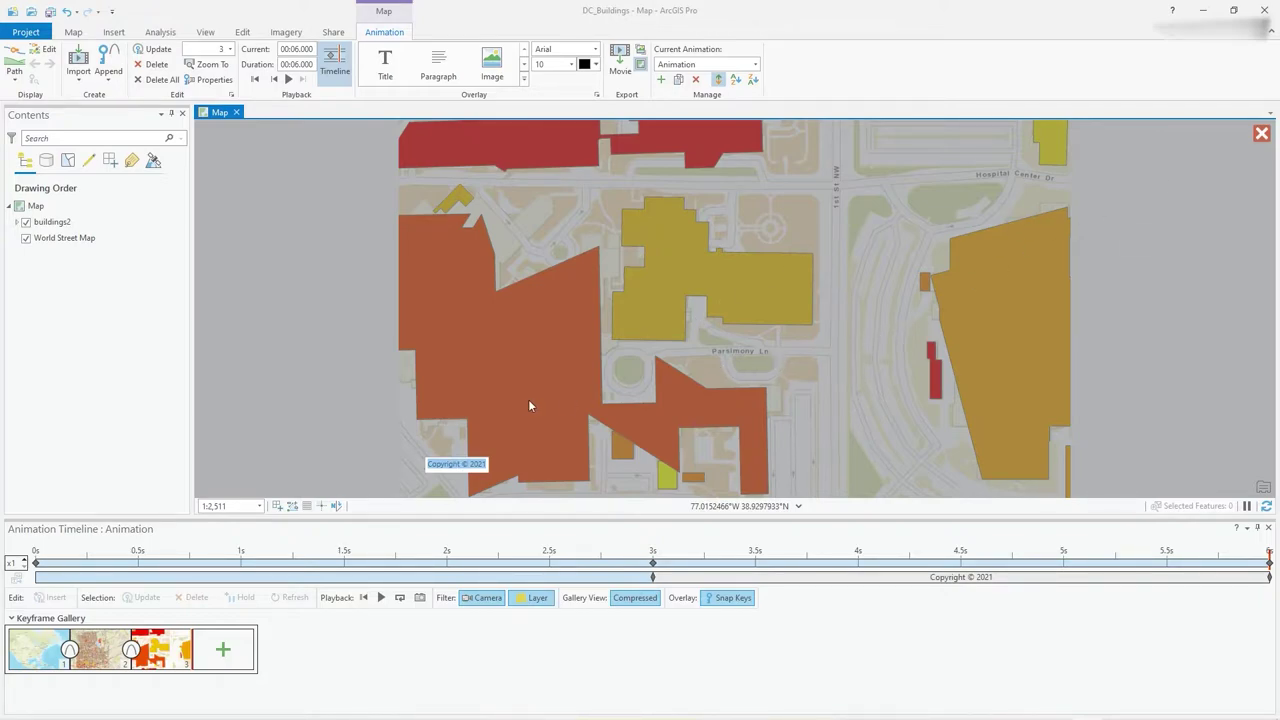
{"action": "left_click", "coordinate": [1262, 133]}
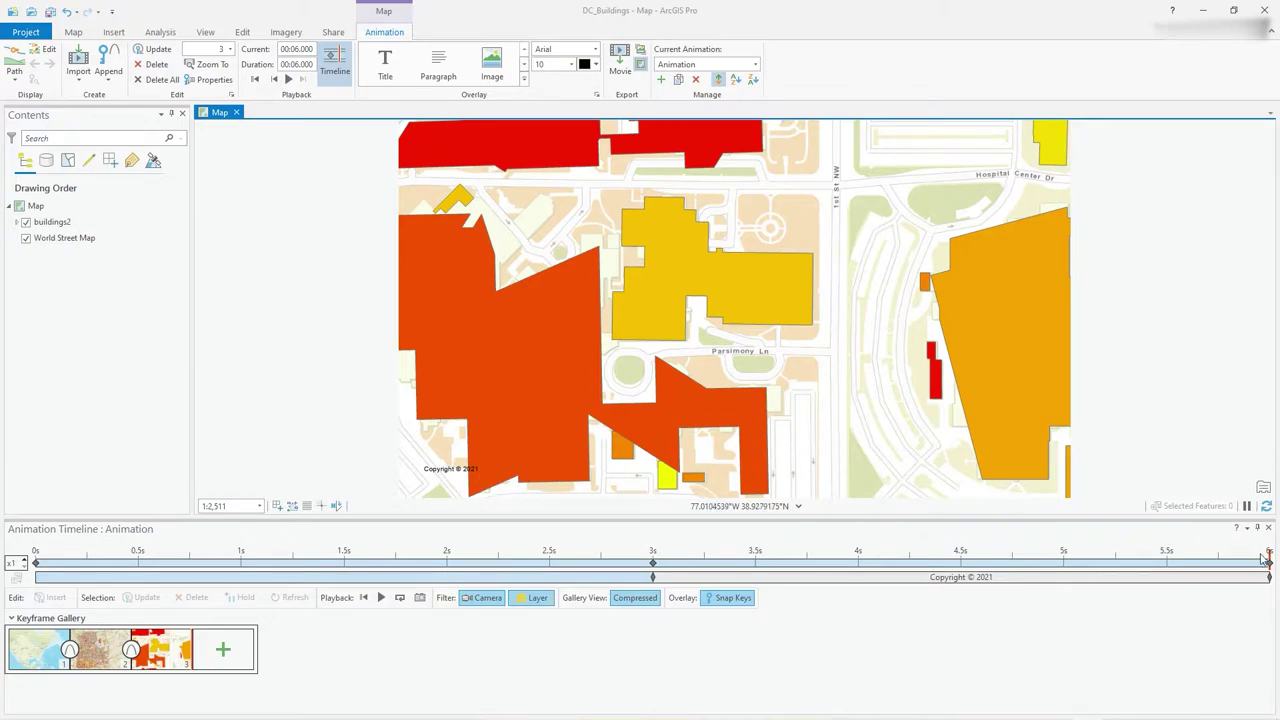
Extend the copyright overlay track to 6 s, rewind the timeline to 0, and play the animation.
{"action": "left_click_drag", "start_coordinate": [1270, 553], "coordinate": [852, 580]}
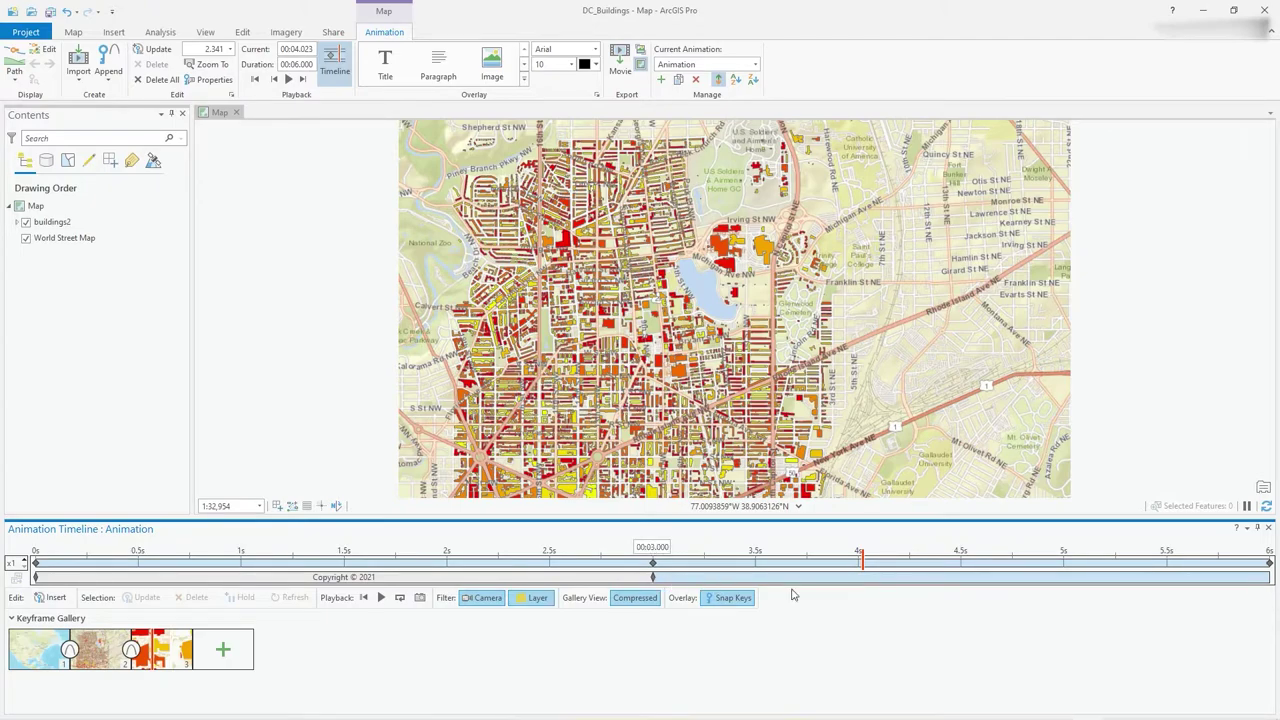
{"action": "left_click_drag", "start_coordinate": [792, 595], "coordinate": [1192, 591]}
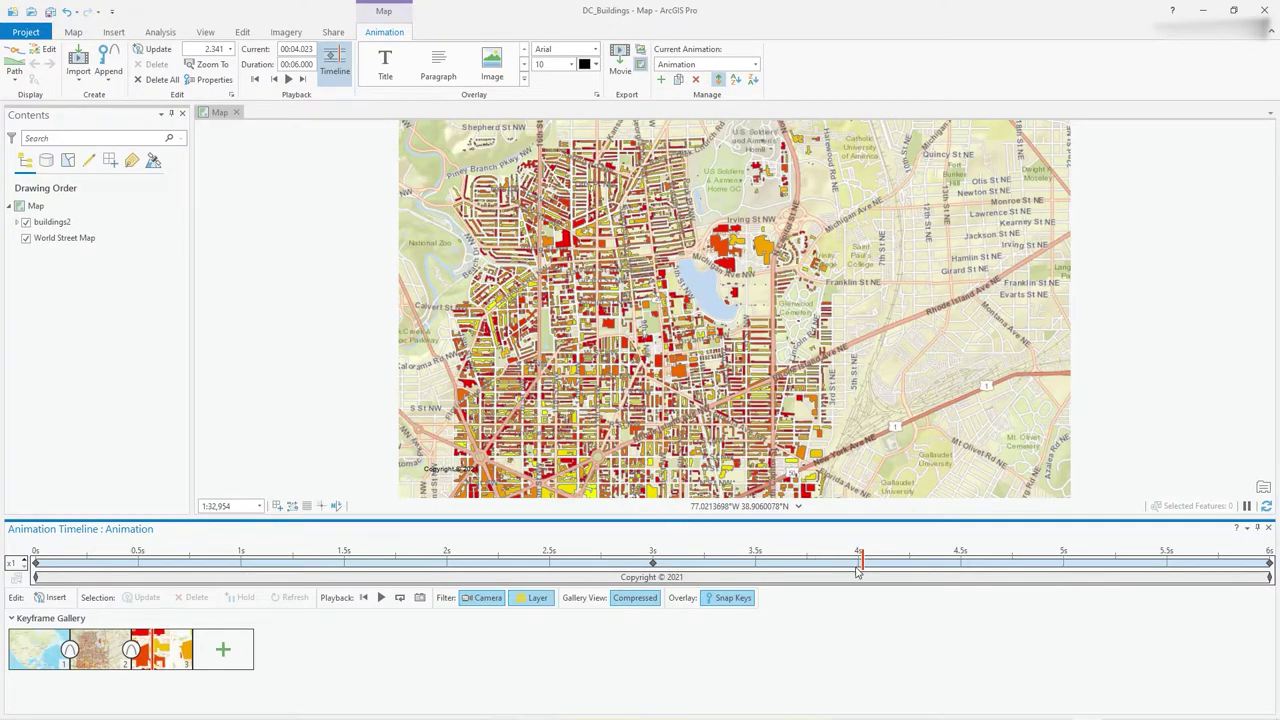
{"action": "left_click_drag", "start_coordinate": [868, 566], "coordinate": [280, 566]}
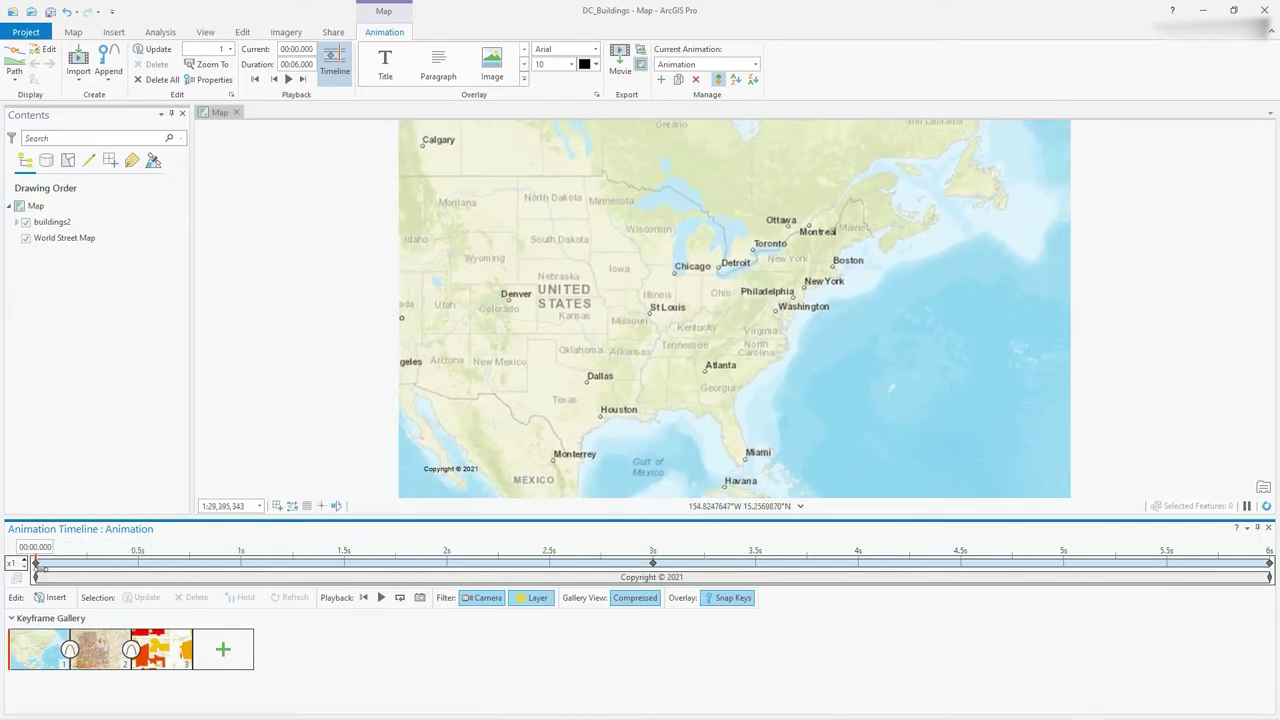
{"action": "left_click_drag", "start_coordinate": [108, 573], "coordinate": [35, 566]}
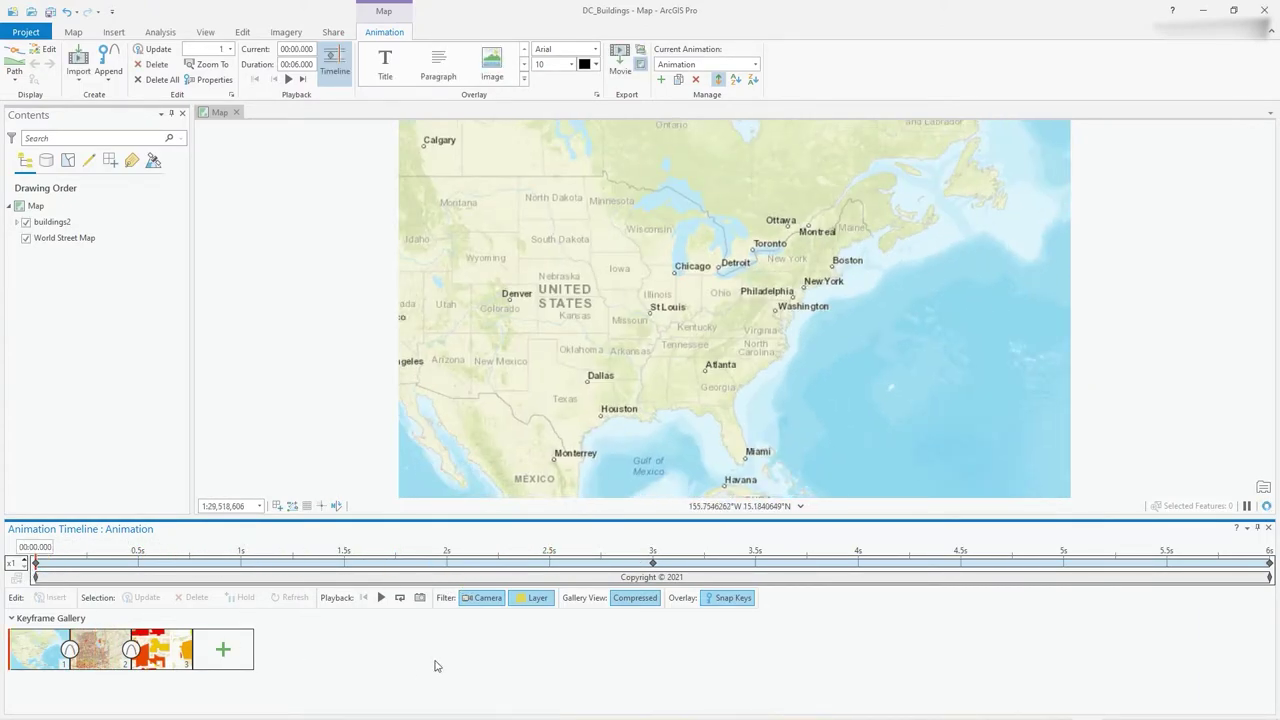
{"action": "left_click", "coordinate": [380, 598]}
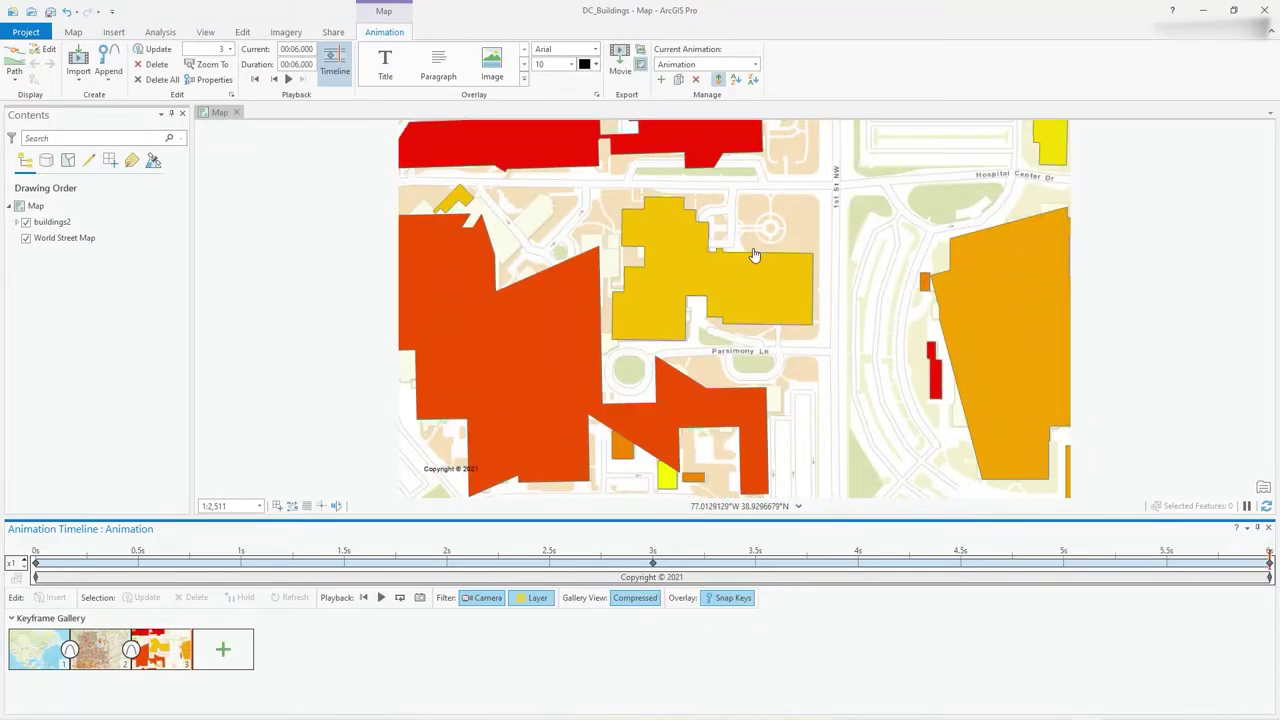
{"action": "scroll", "coordinate": [736, 291], "scroll_direction": "down", "scroll_amount": 4}
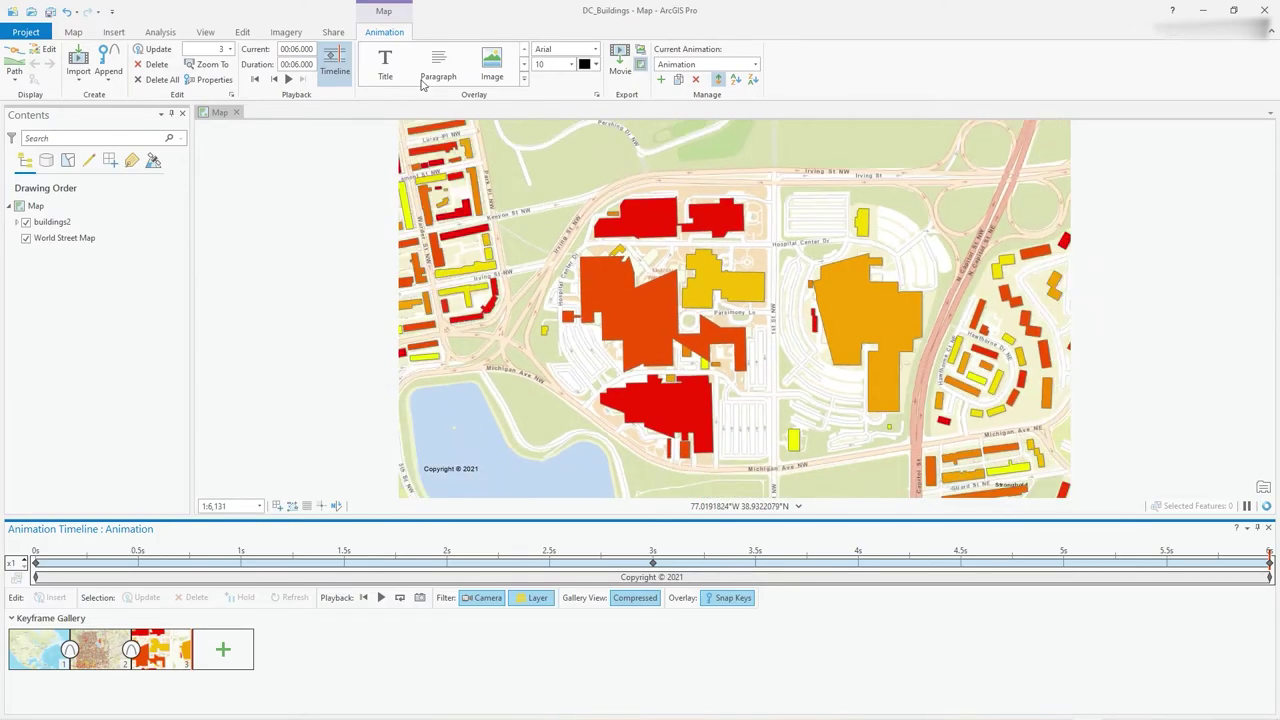
{"action": "left_click", "coordinate": [390, 75]}
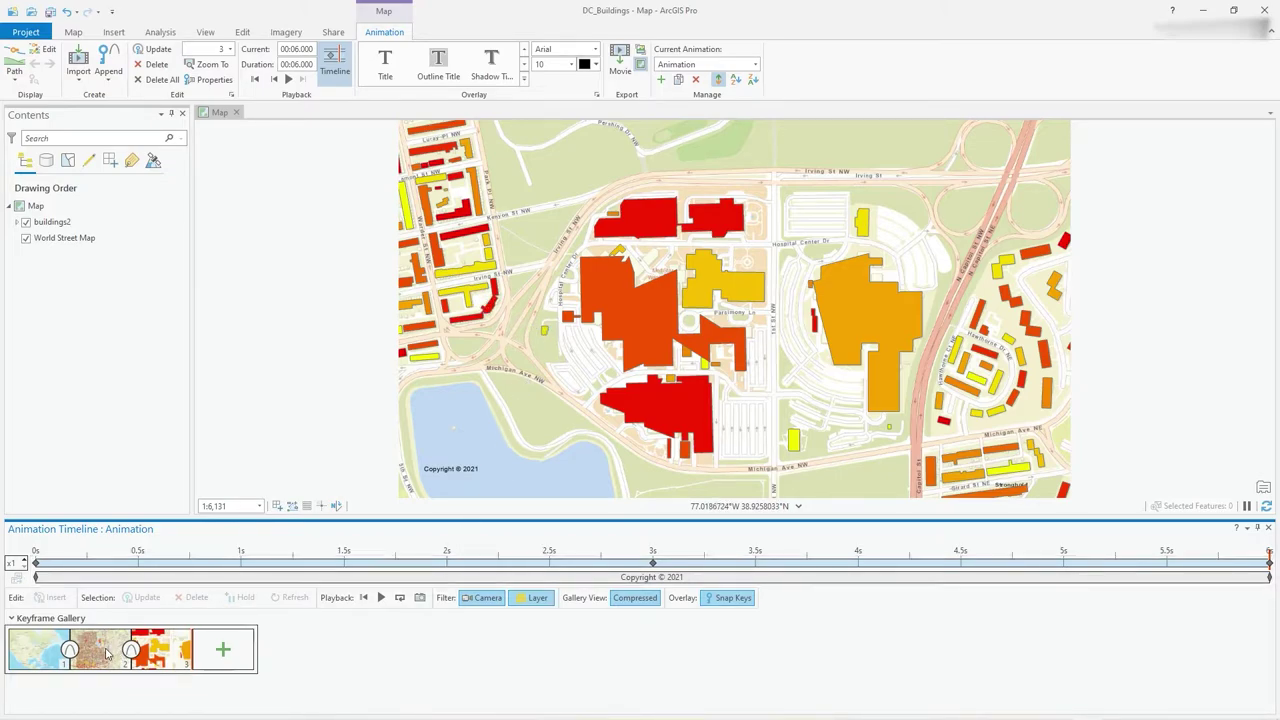
{"action": "left_click", "coordinate": [100, 650]}
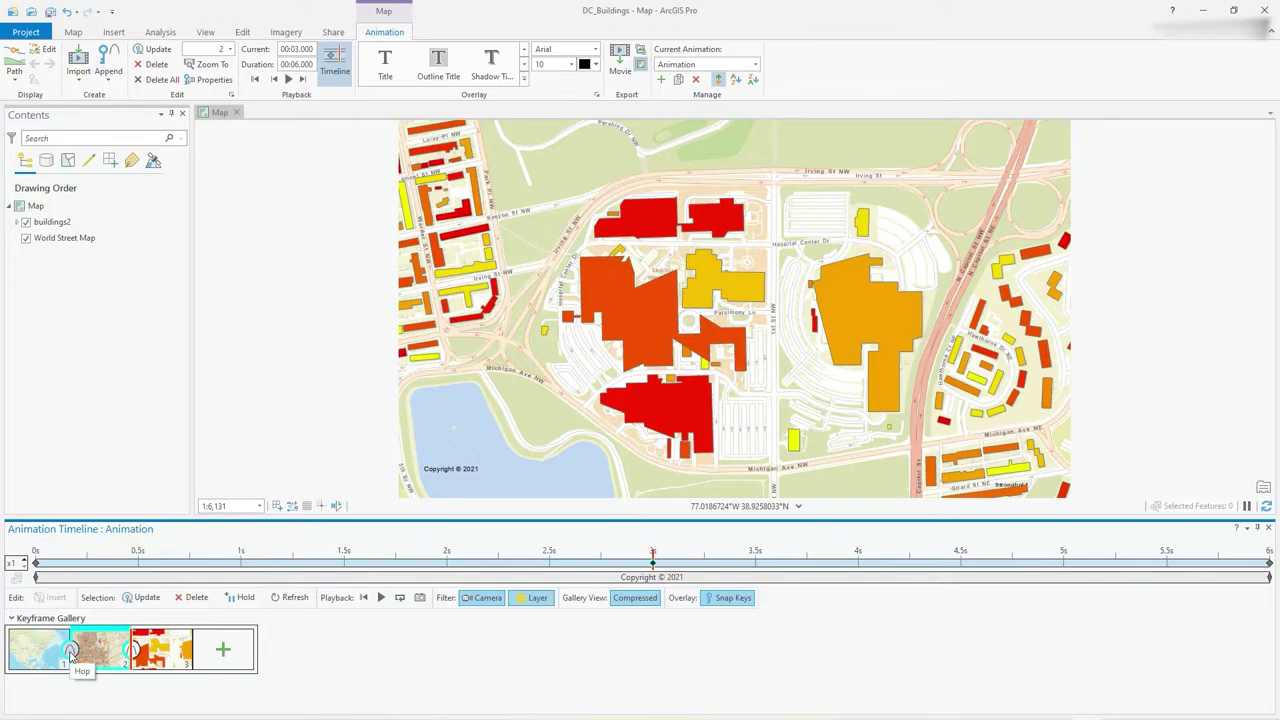
{"action": "left_click", "coordinate": [110, 80]}
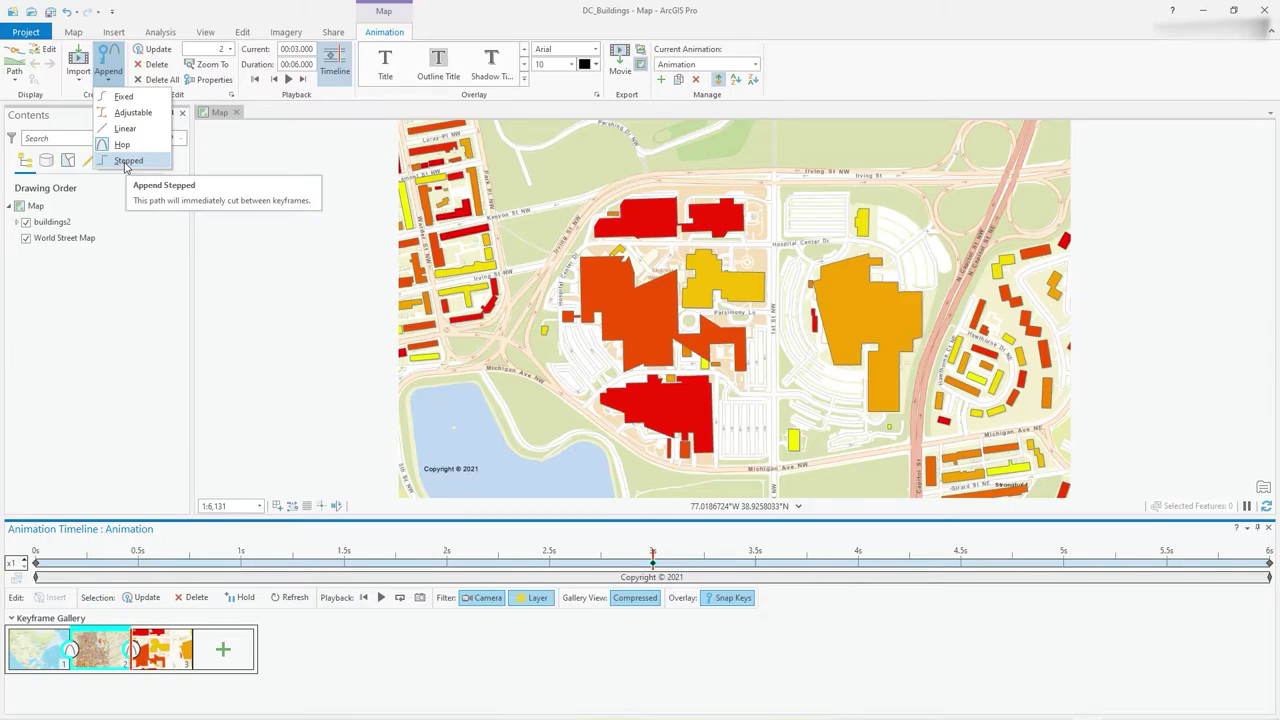
{"action": "left_click", "coordinate": [329, 217]}
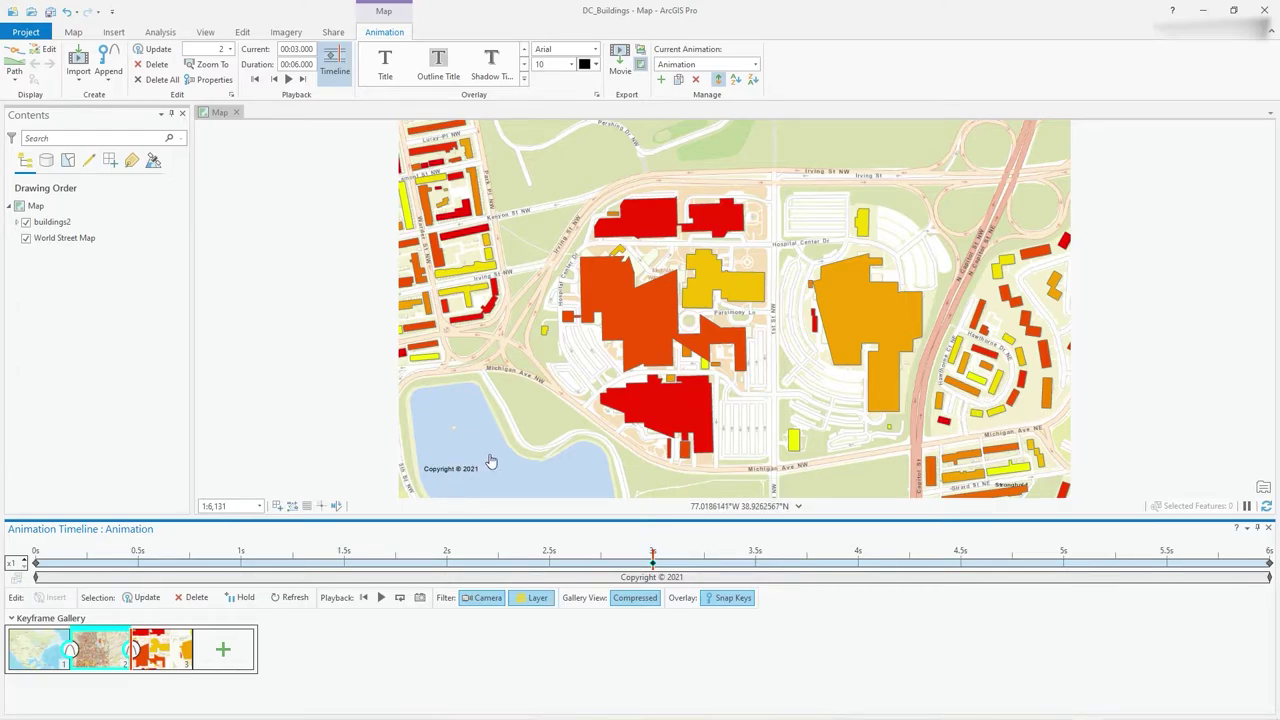
{"action": "left_click", "coordinate": [458, 474]}
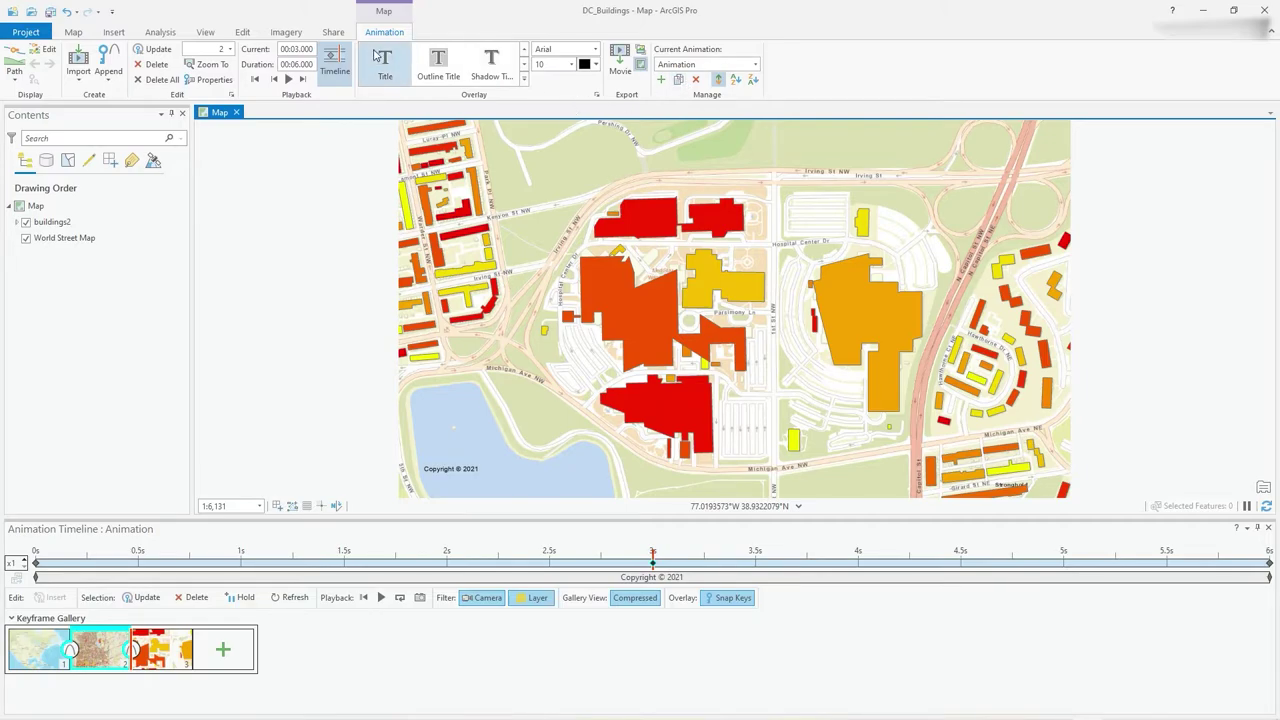
In Animation Properties' Overlays settings, change the overlay text to 'My Copyright © 2021'.
{"action": "left_click", "coordinate": [207, 82]}
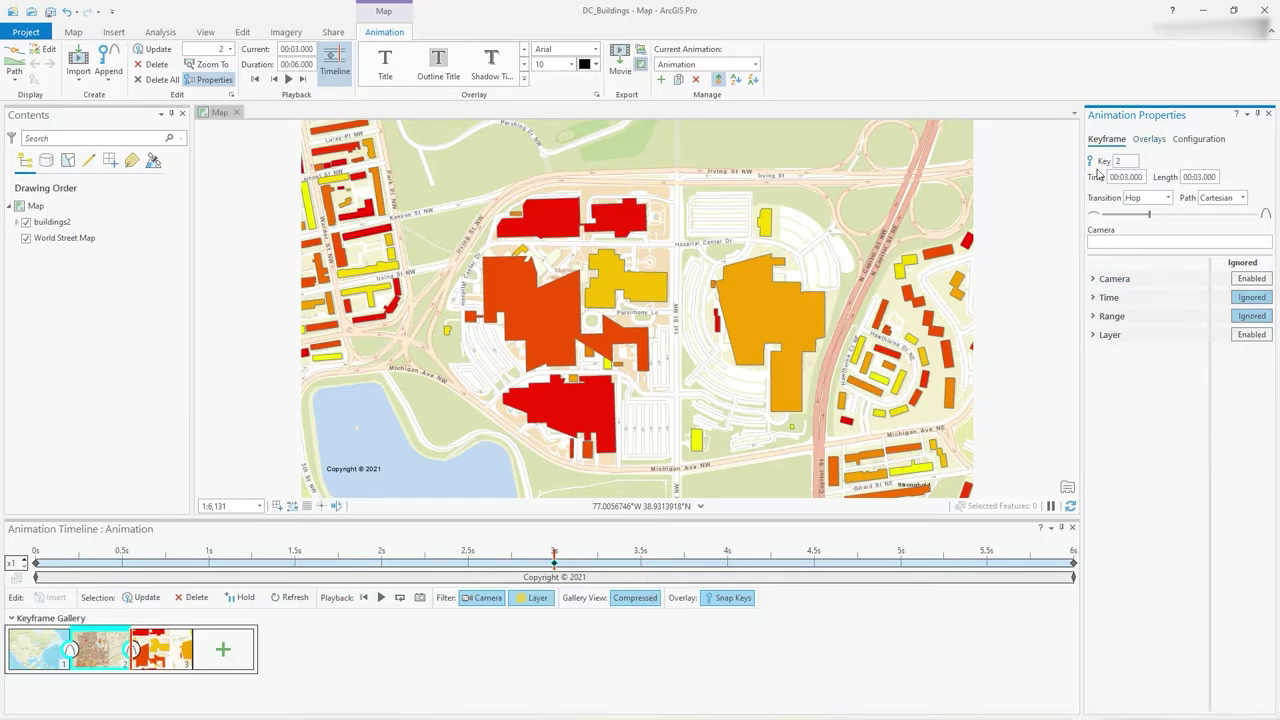
{"action": "left_click", "coordinate": [1150, 139]}
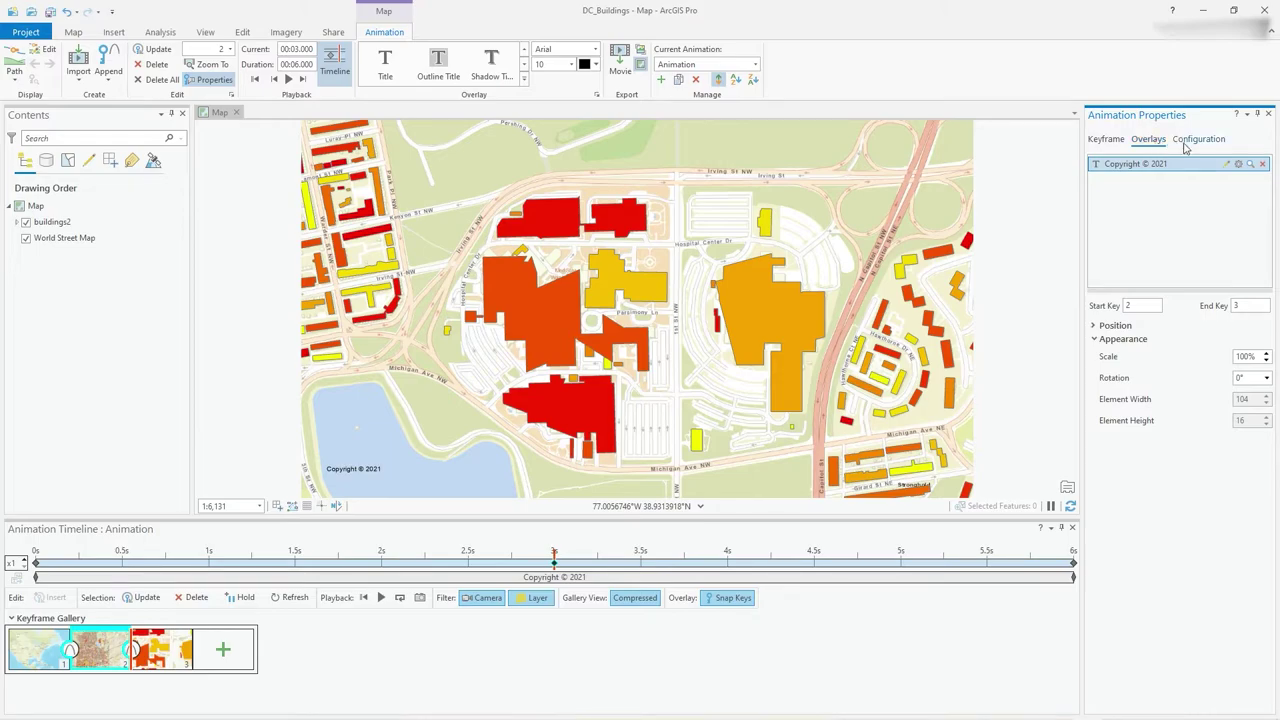
{"action": "left_click", "coordinate": [1186, 145]}
{"action": "left_click", "coordinate": [1150, 141]}
{"action": "left_click", "coordinate": [1227, 165]}
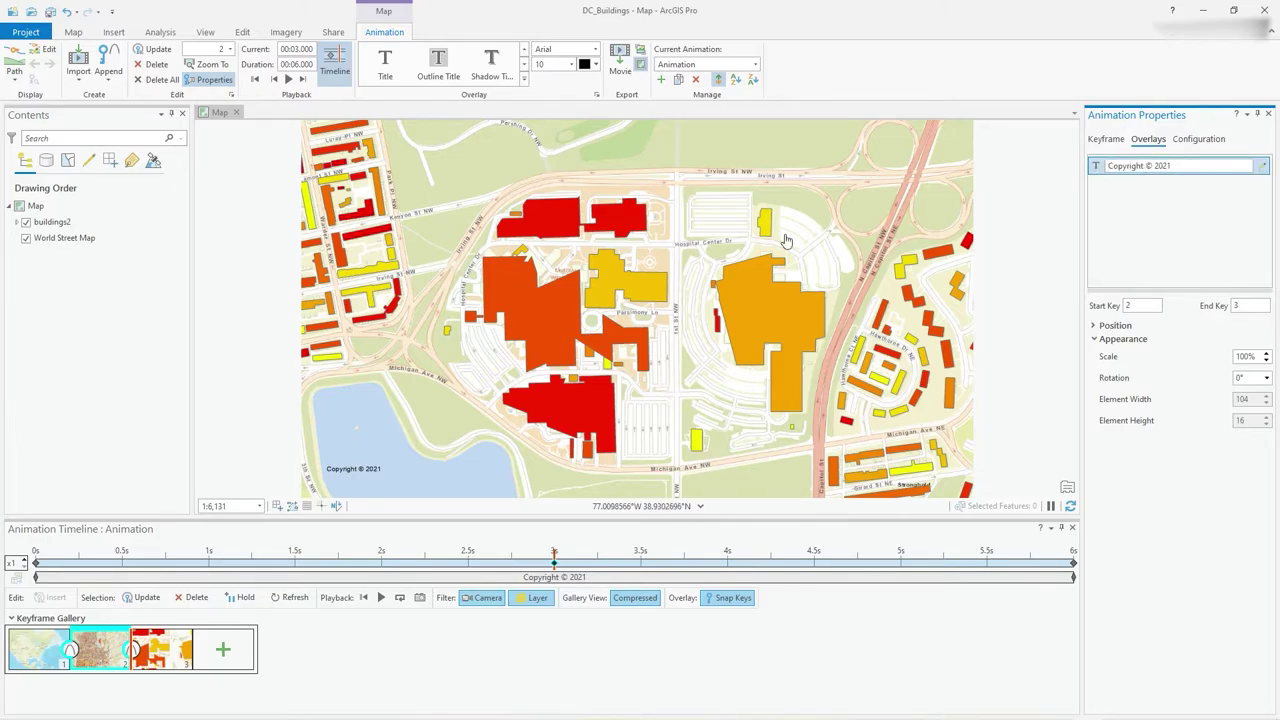
{"action": "type", "text": "My"}
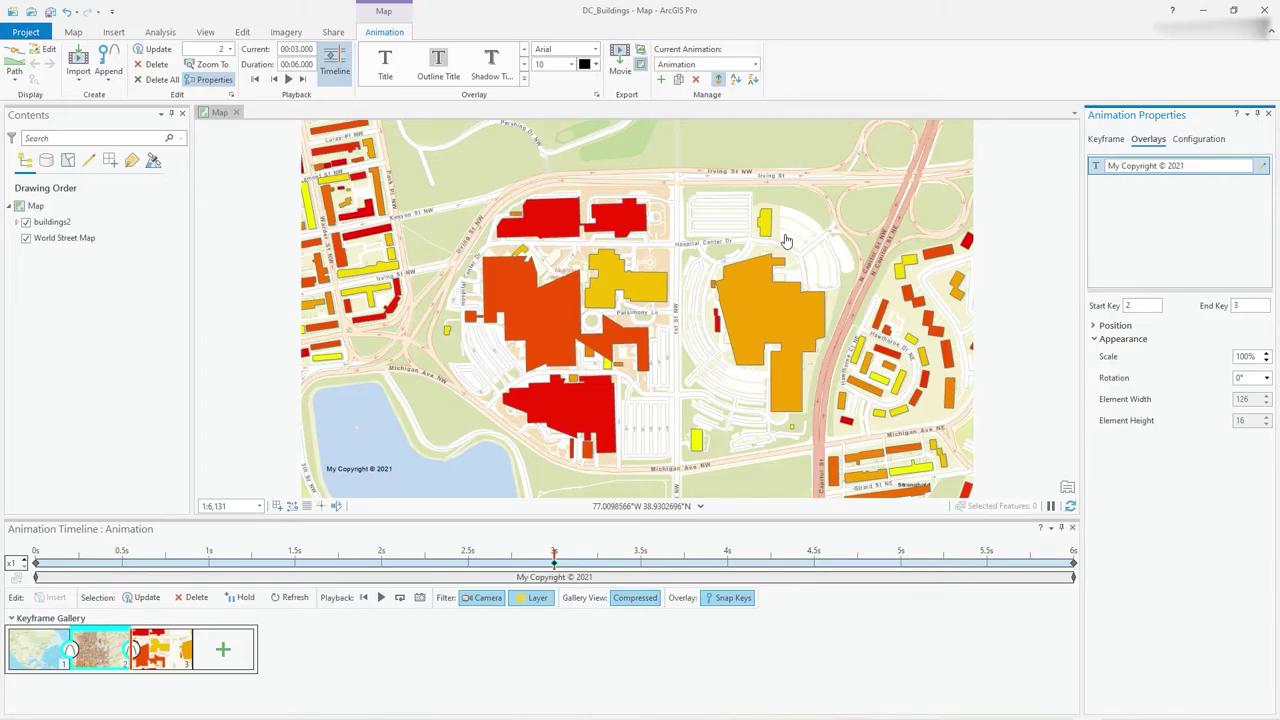
{"action": "key", "text": "Return"}
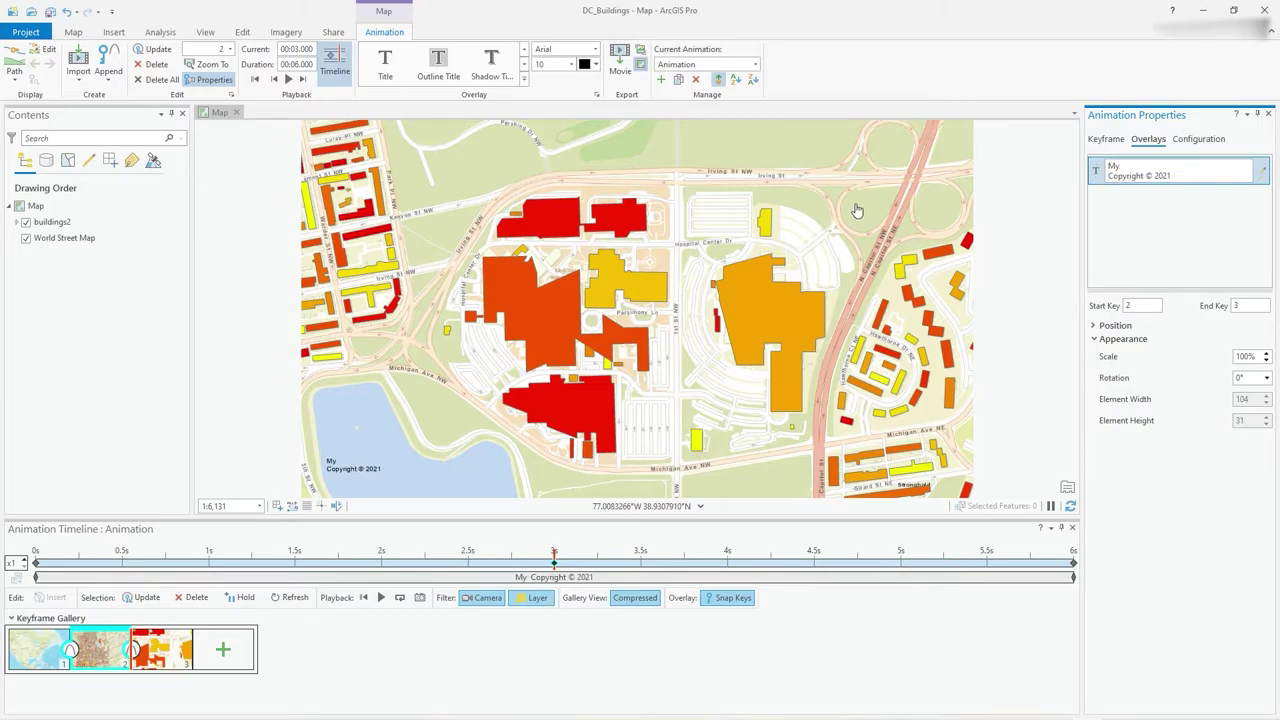
{"action": "key", "text": "BackSpace"}
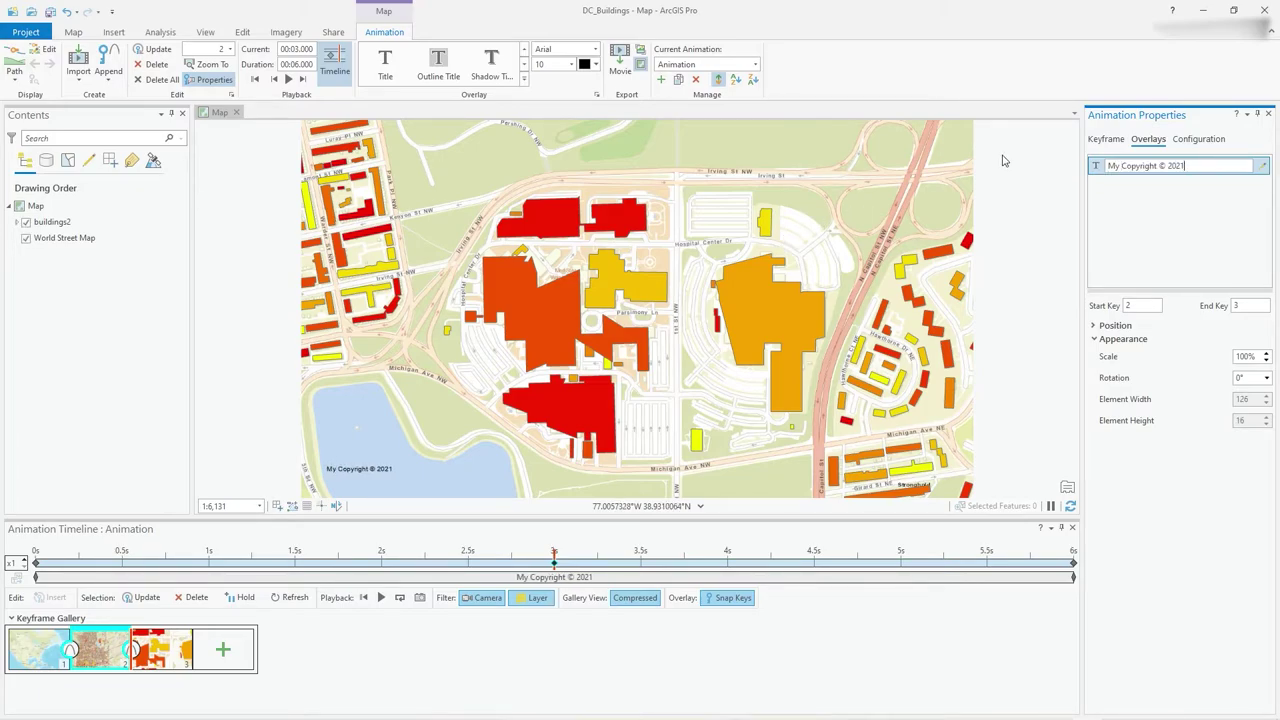
{"action": "left_click", "coordinate": [1004, 160]}
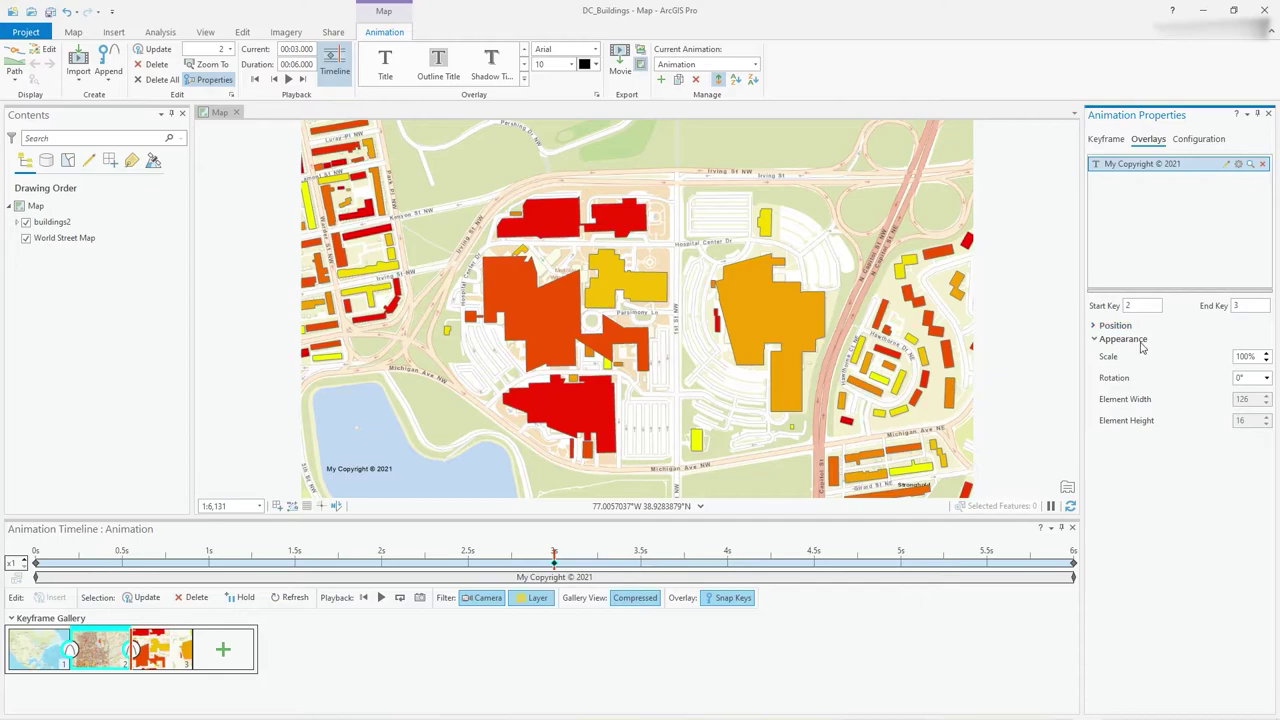
Anchor the overlay at the map's top-left and turn on Adjust Position.
{"action": "left_click", "coordinate": [1094, 327]}
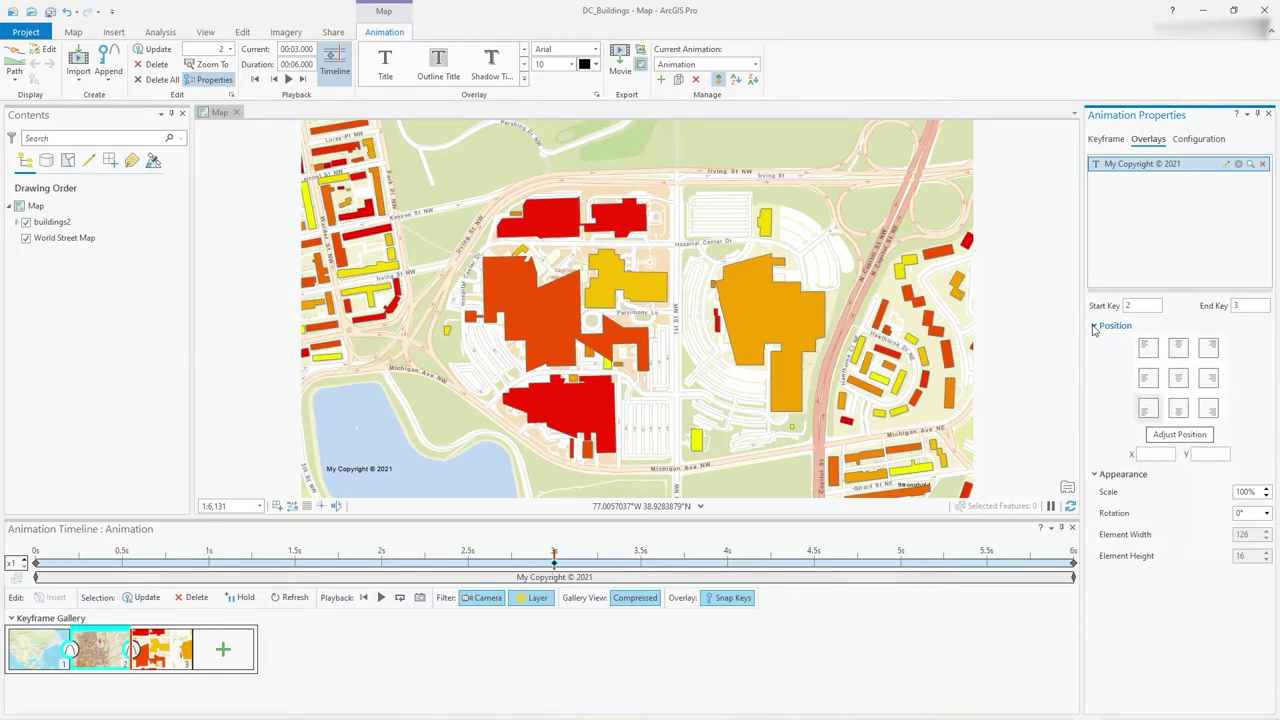
{"action": "left_click", "coordinate": [1180, 409]}
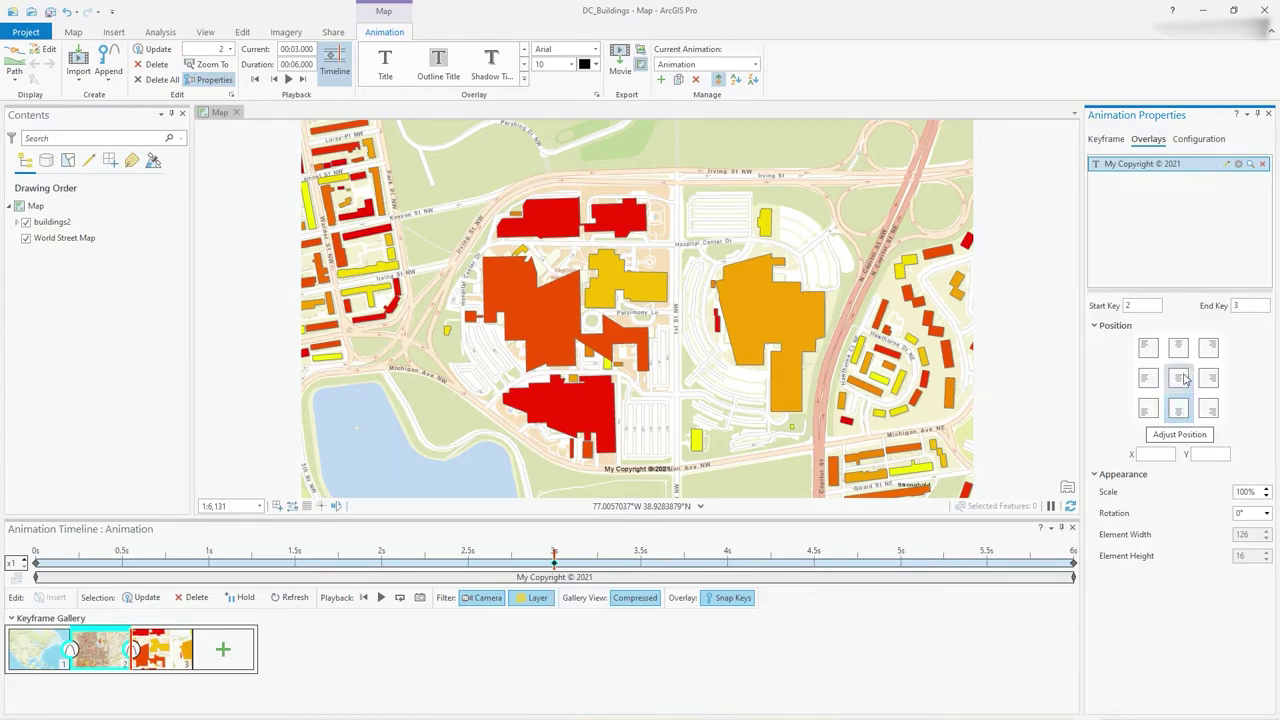
{"action": "left_click", "coordinate": [1152, 354]}
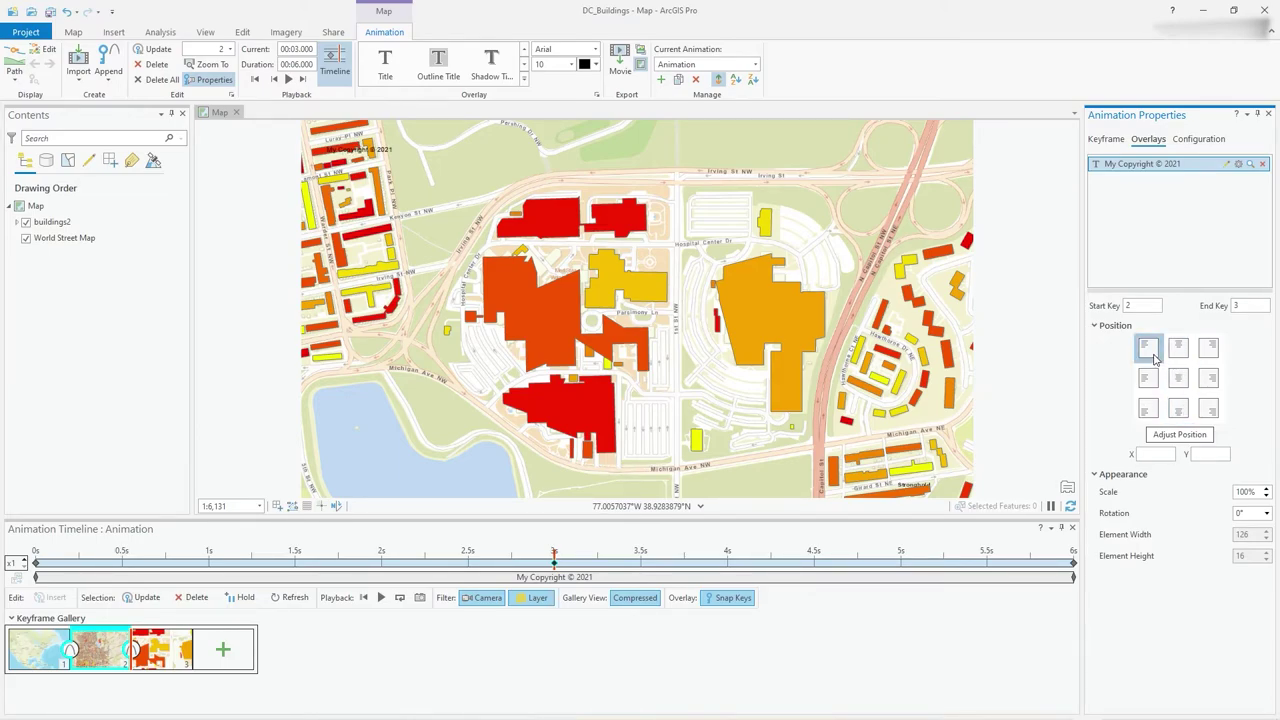
{"action": "left_click", "coordinate": [1188, 436]}
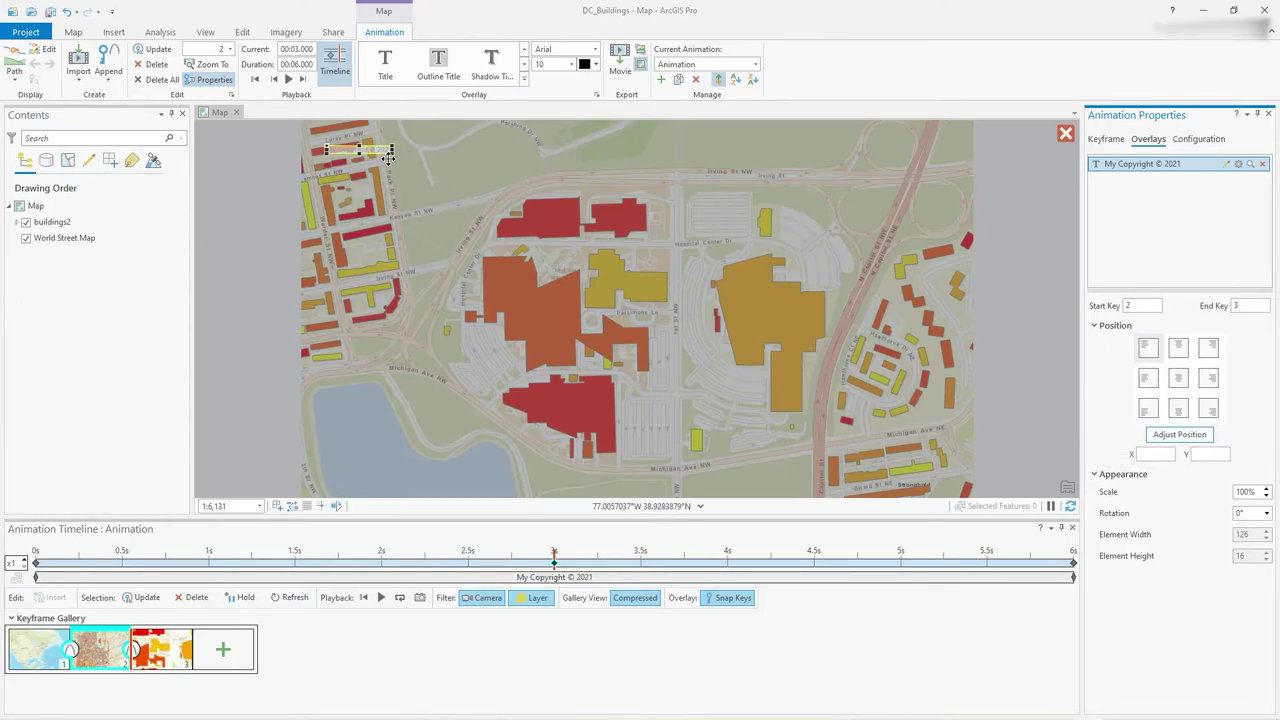
Drag the overlay to the map's bottom centre, turn off Adjust Position, and close Animation Properties.
{"action": "left_click_drag", "start_coordinate": [388, 158], "coordinate": [683, 485]}
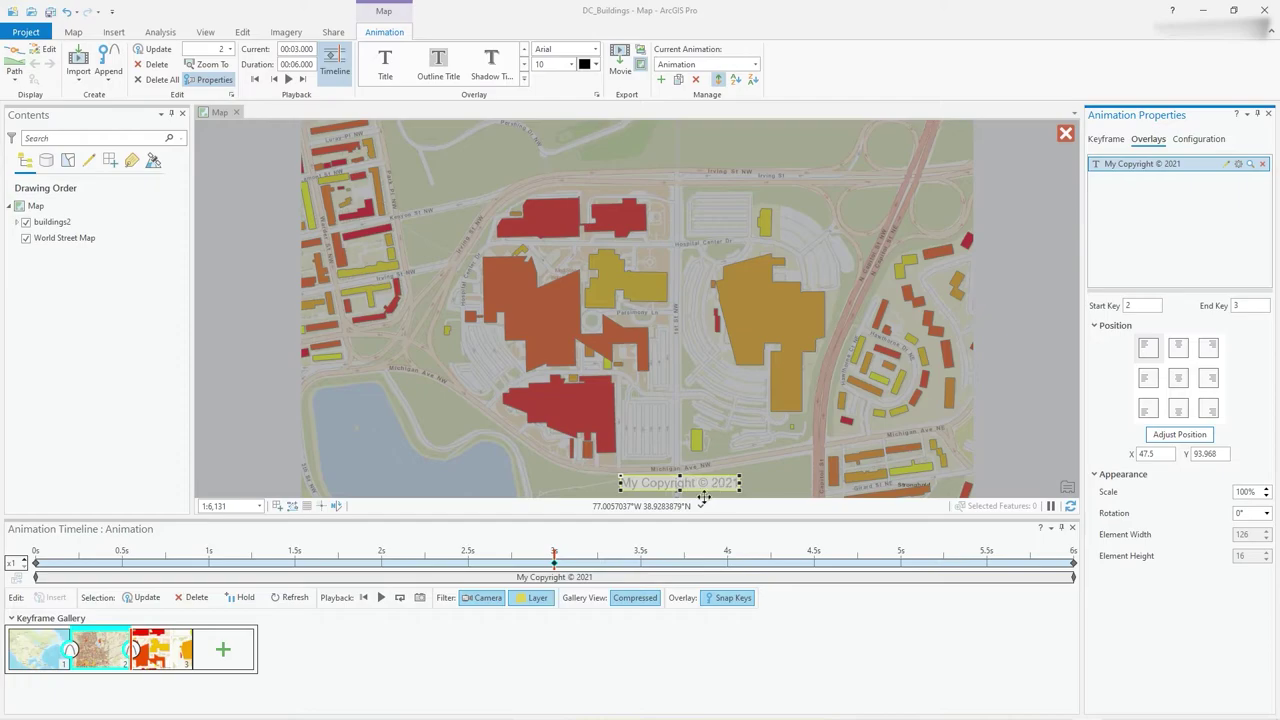
{"action": "left_click_drag", "start_coordinate": [700, 487], "coordinate": [685, 486]}
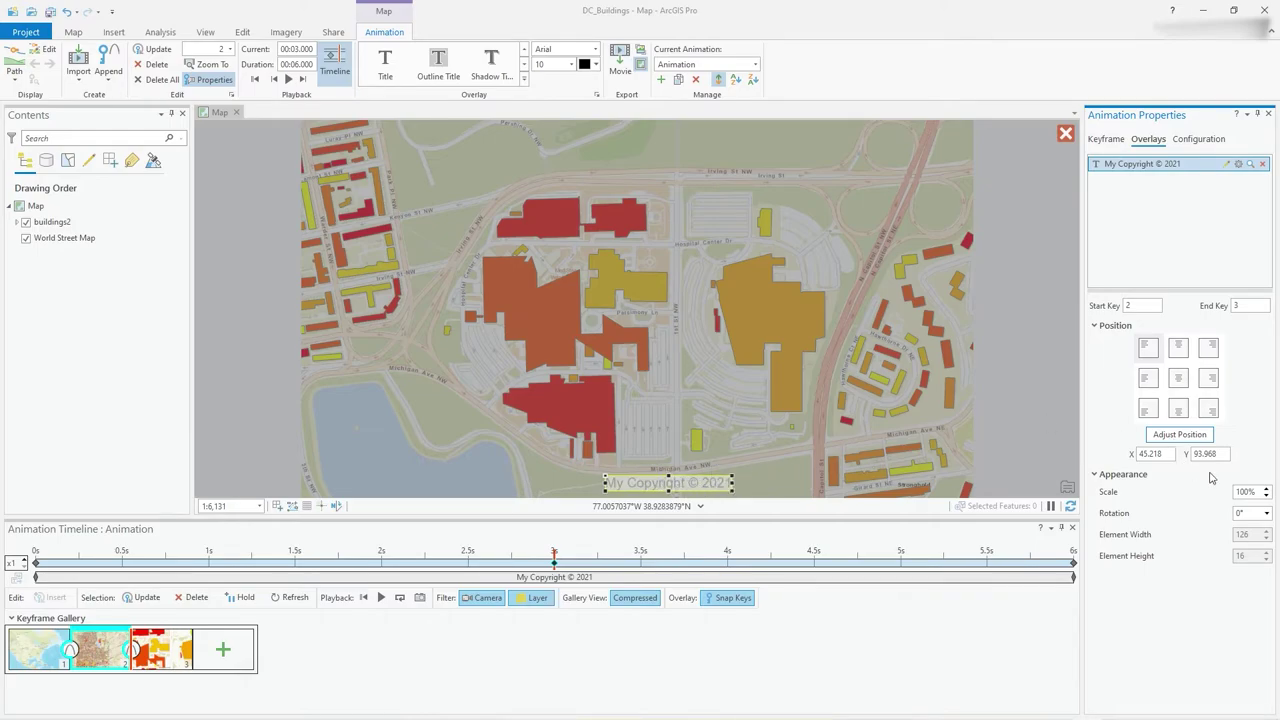
{"action": "left_click", "coordinate": [1203, 437]}
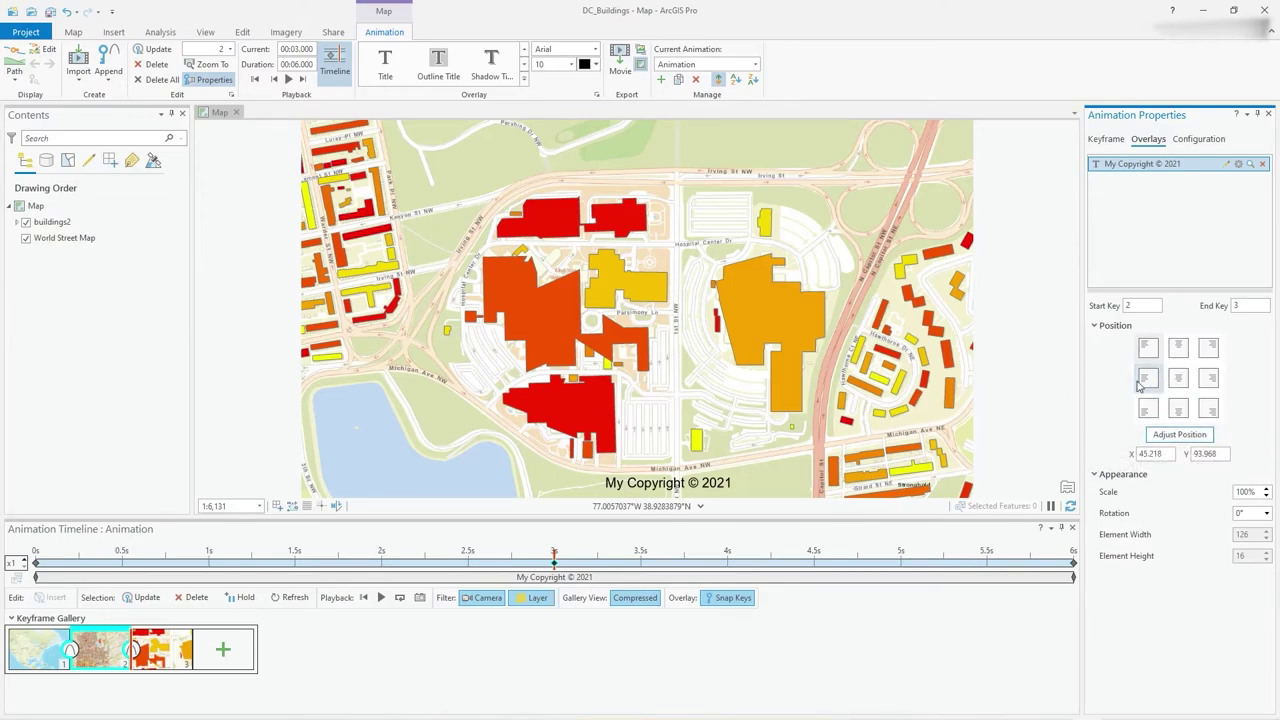
{"action": "left_click", "coordinate": [1269, 114]}
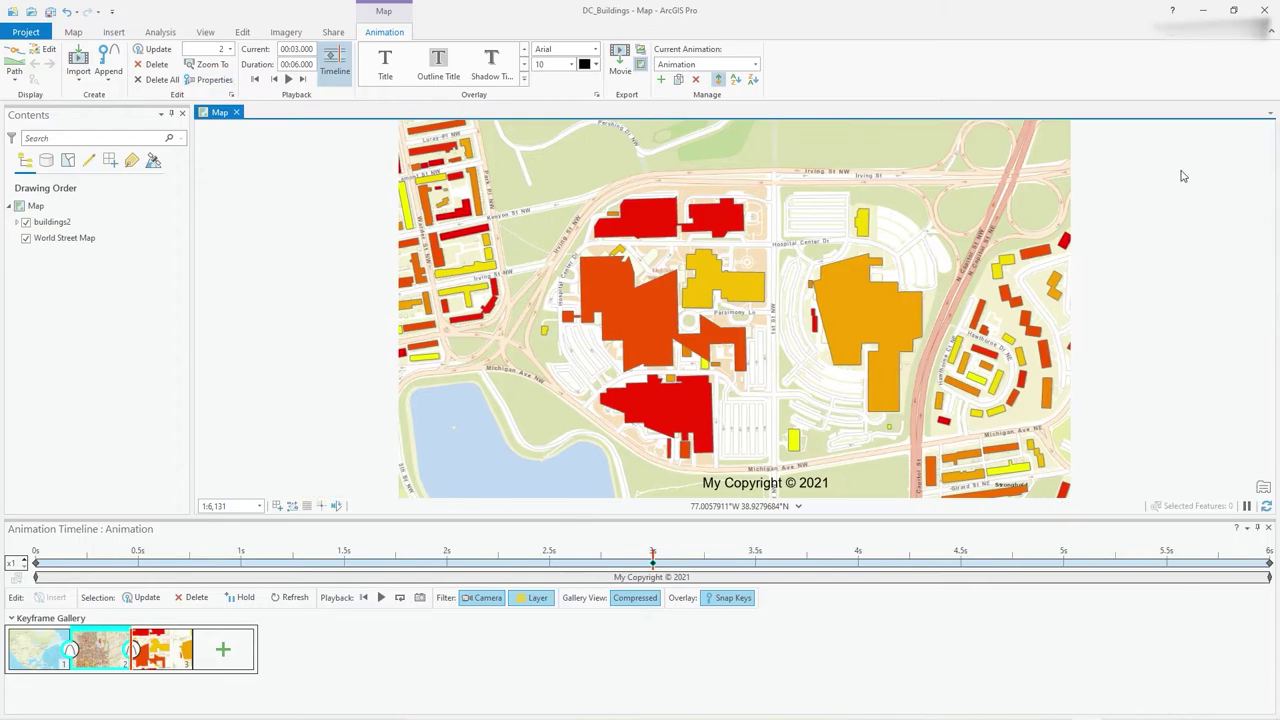
Check the Import options without importing, then open the Export Movie pane.
{"action": "left_click", "coordinate": [80, 80]}
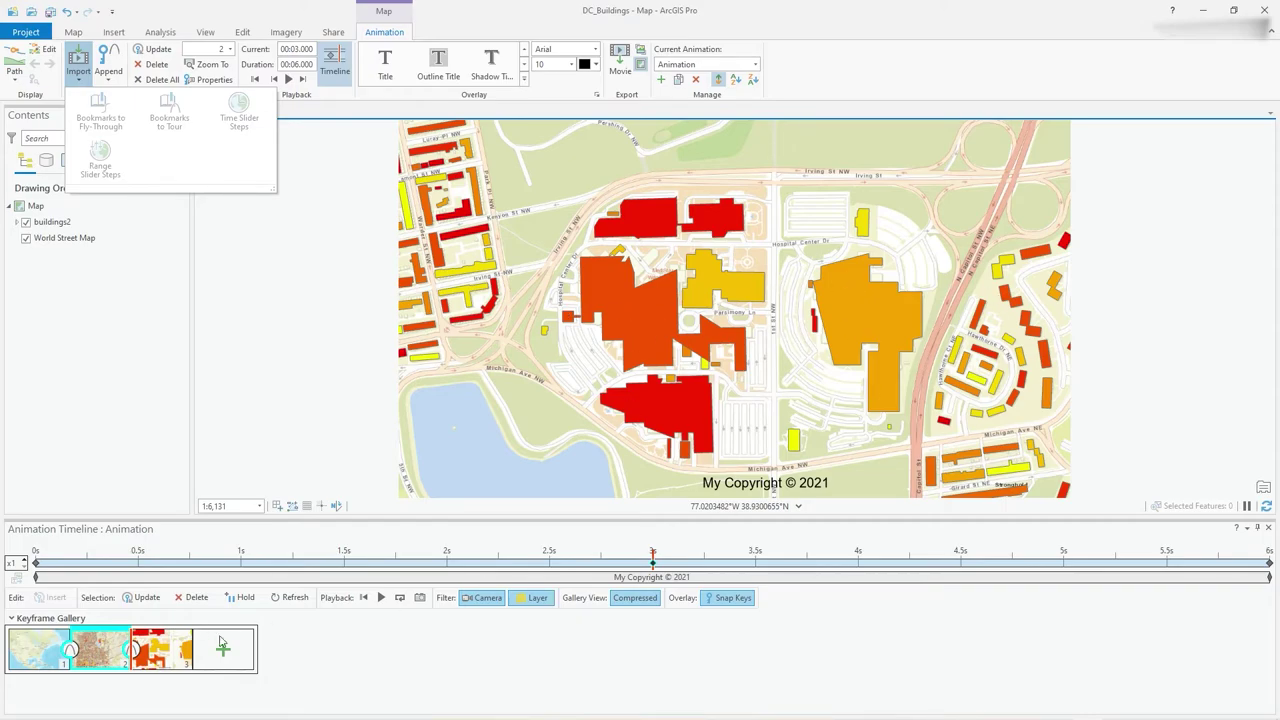
{"action": "left_click", "coordinate": [970, 666]}
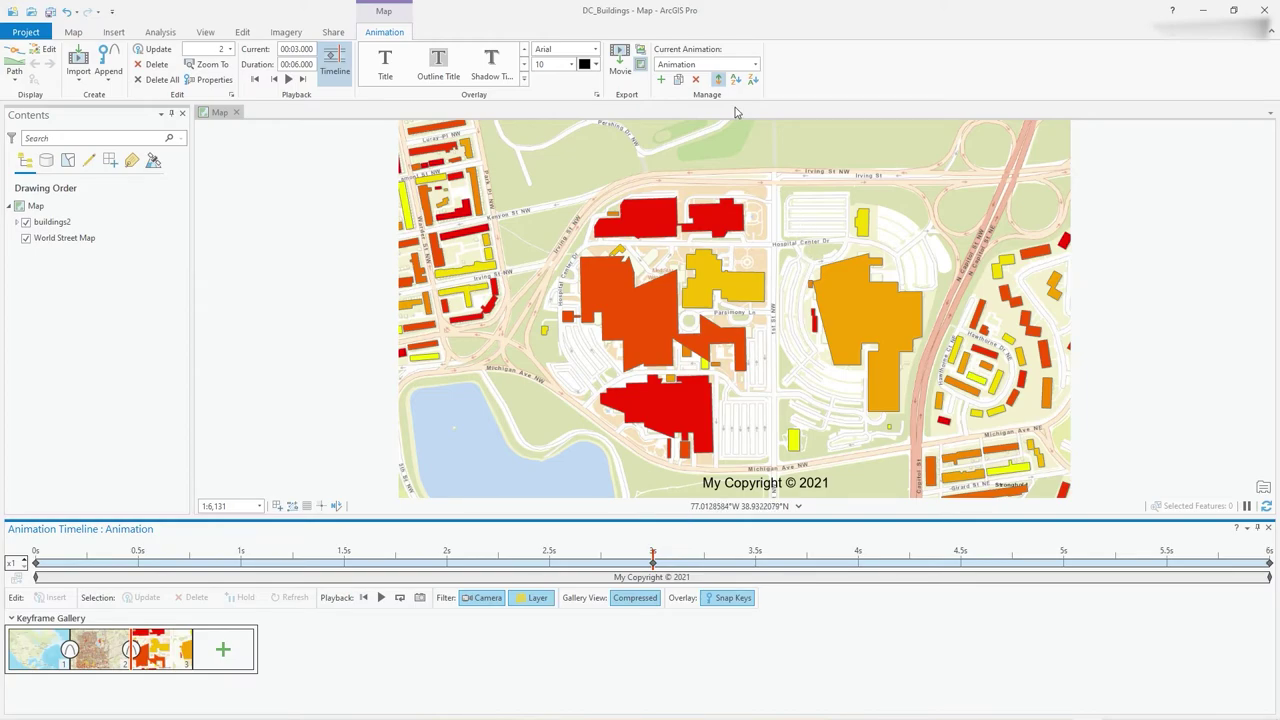
{"action": "left_click", "coordinate": [621, 72]}
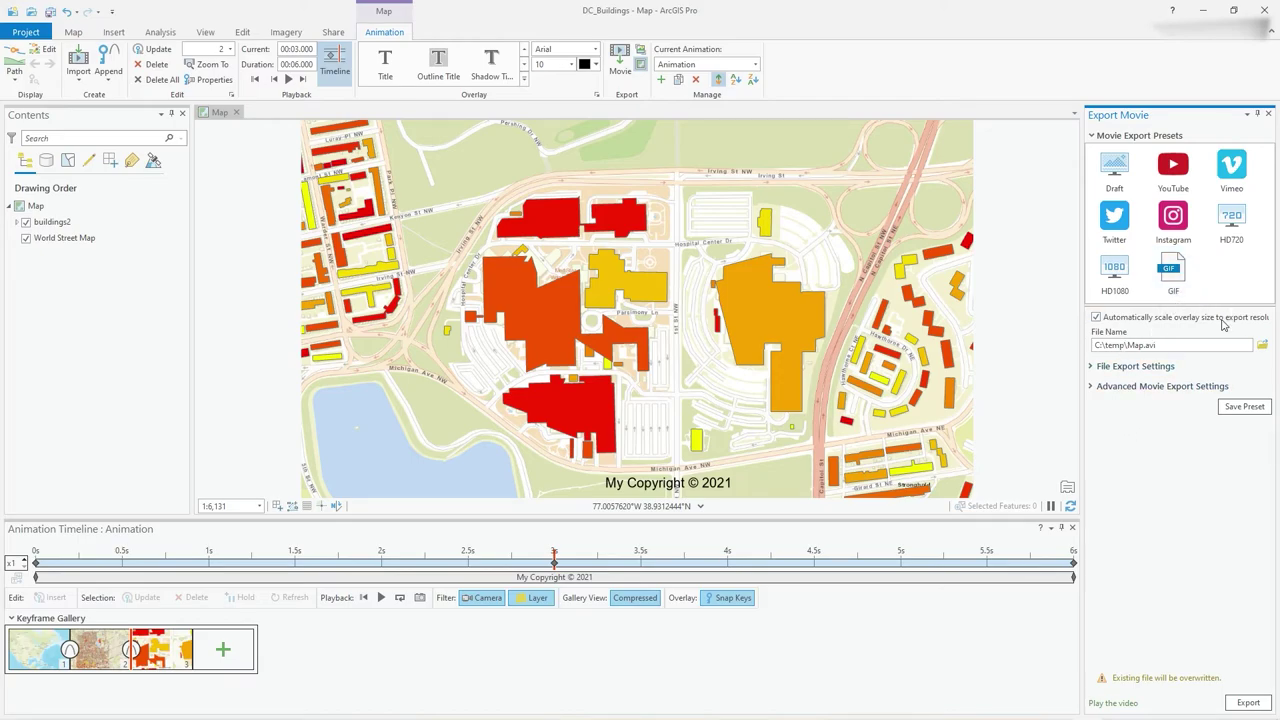
Export the animation as a 720p, 30 fps AVI to C:\temp\Map.avi.
{"action": "left_click", "coordinate": [1092, 367]}
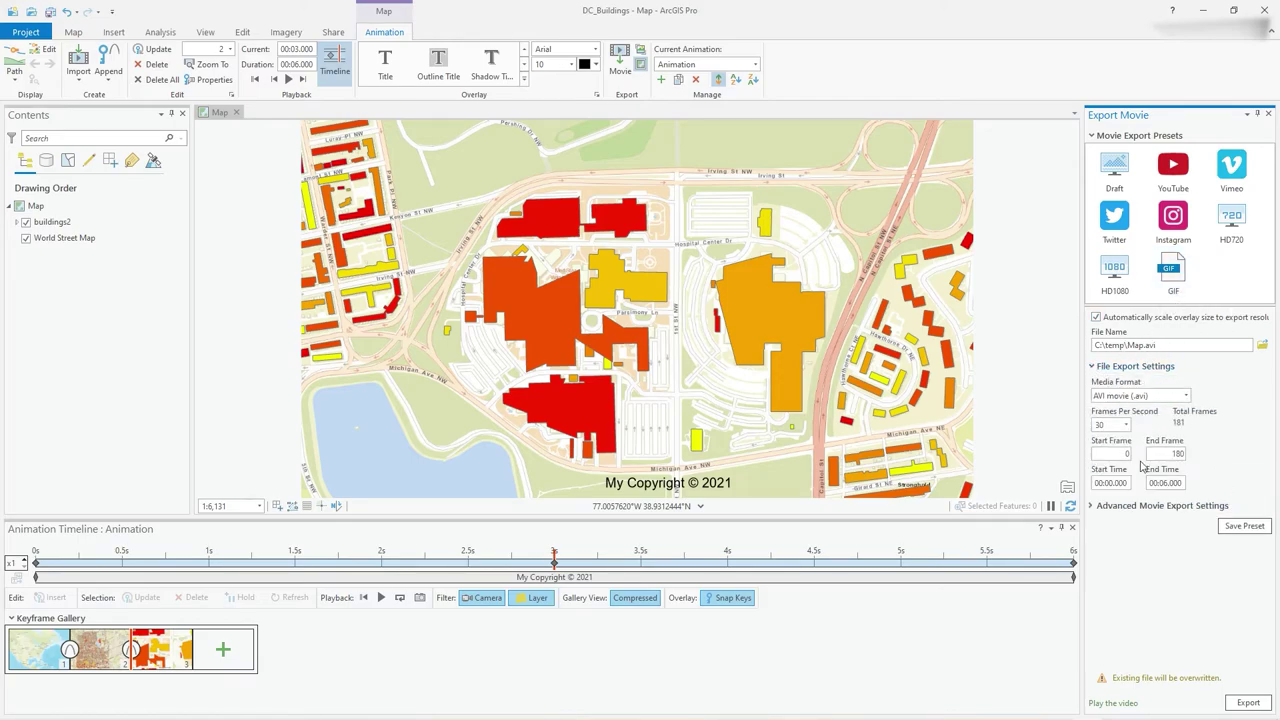
{"action": "left_click", "coordinate": [1092, 507]}
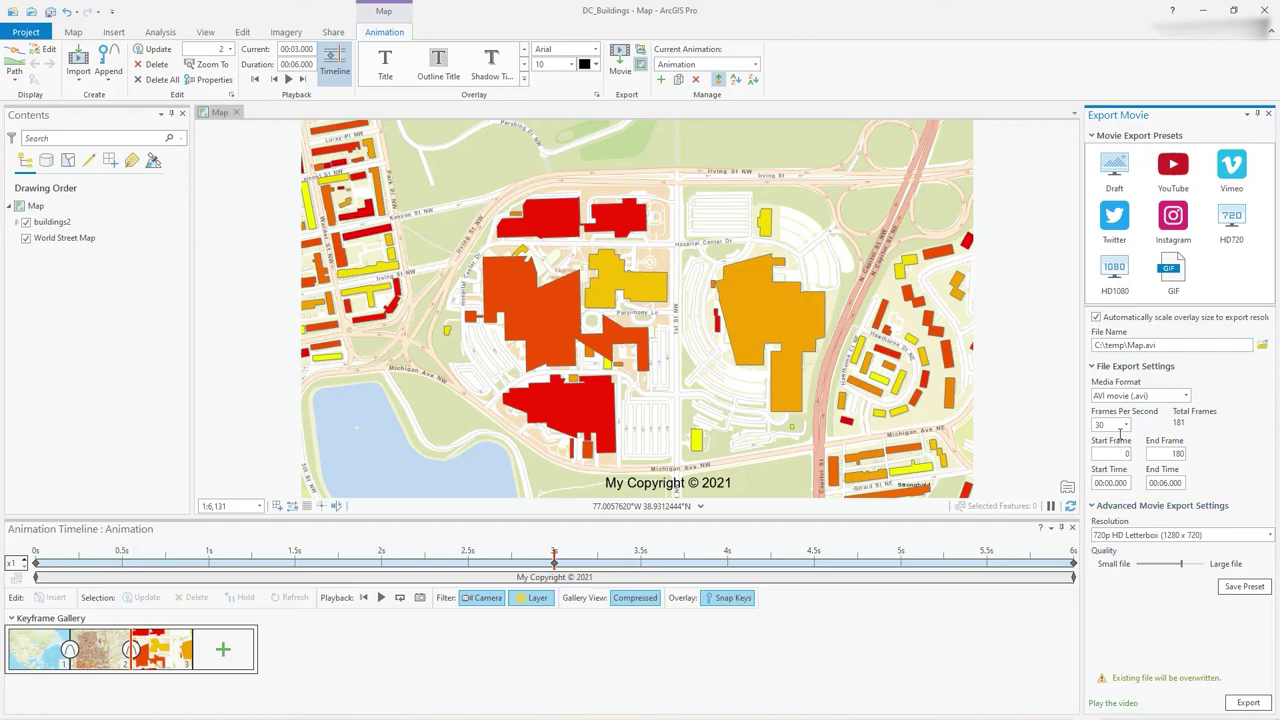
{"action": "left_click", "coordinate": [1092, 366]}
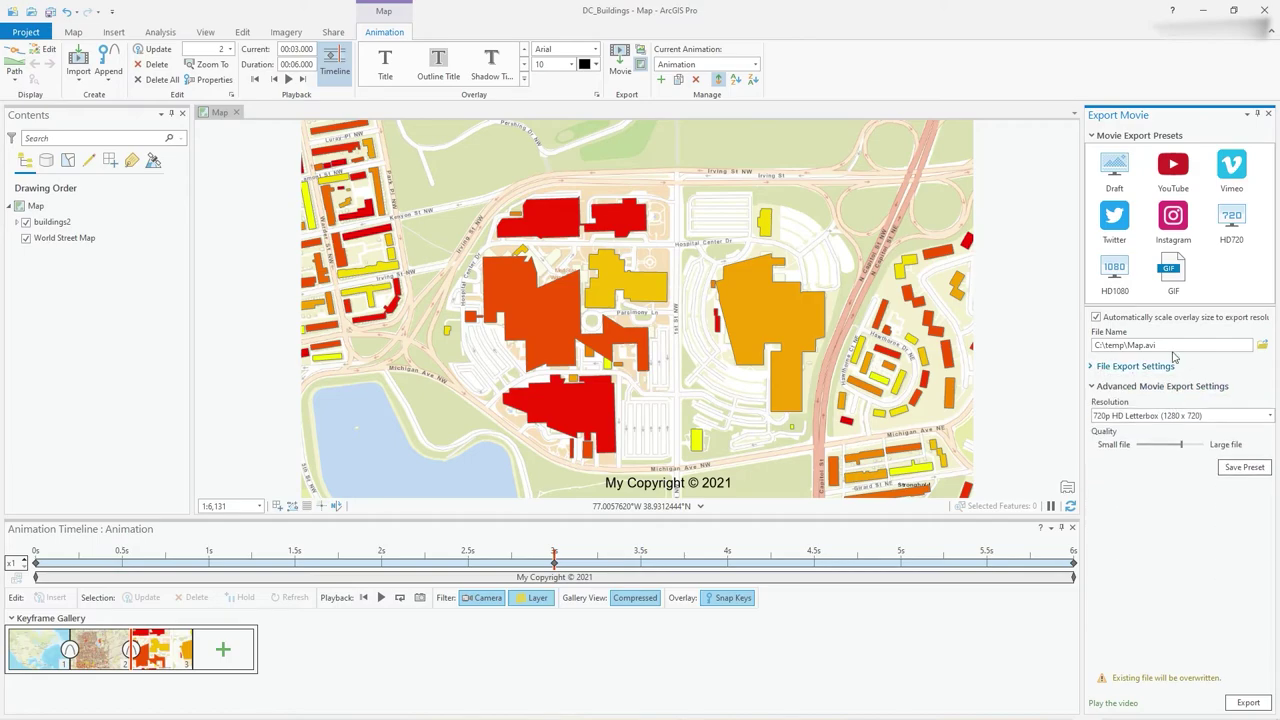
{"action": "left_click", "coordinate": [1248, 703]}
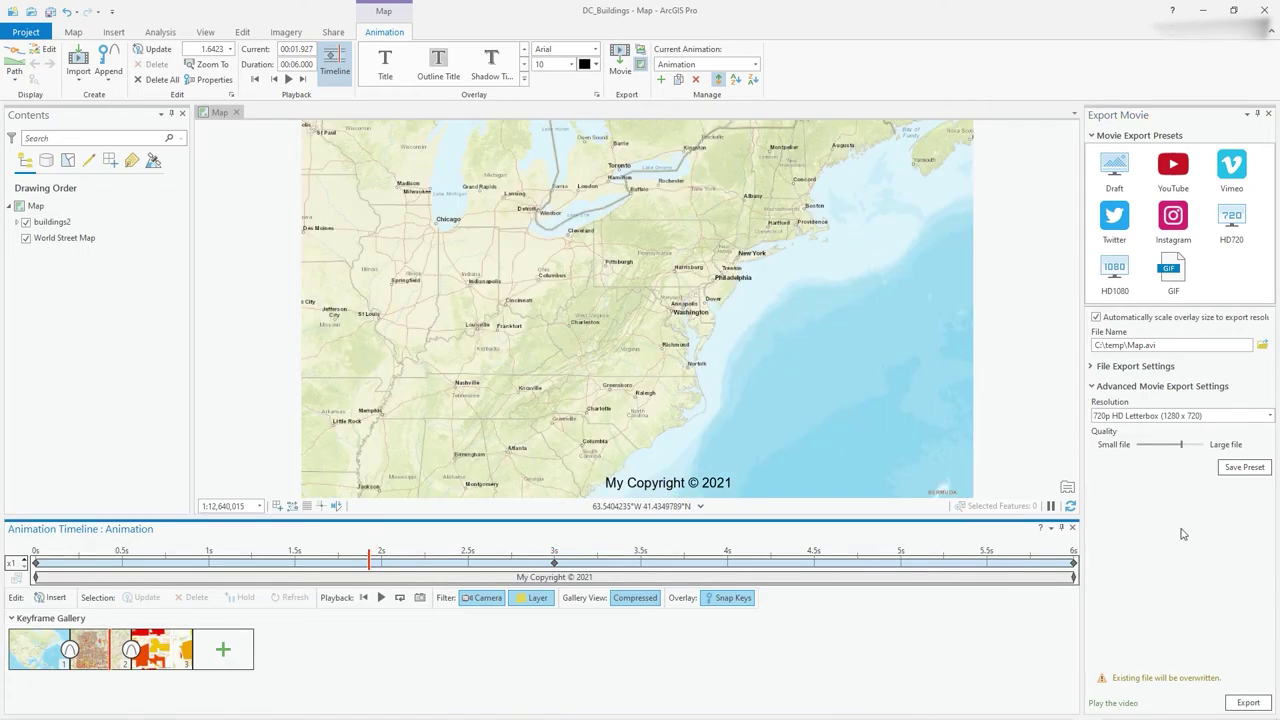
Play Map.avi in VLC, then close the player.
{"action": "left_click", "coordinate": [1118, 704]}
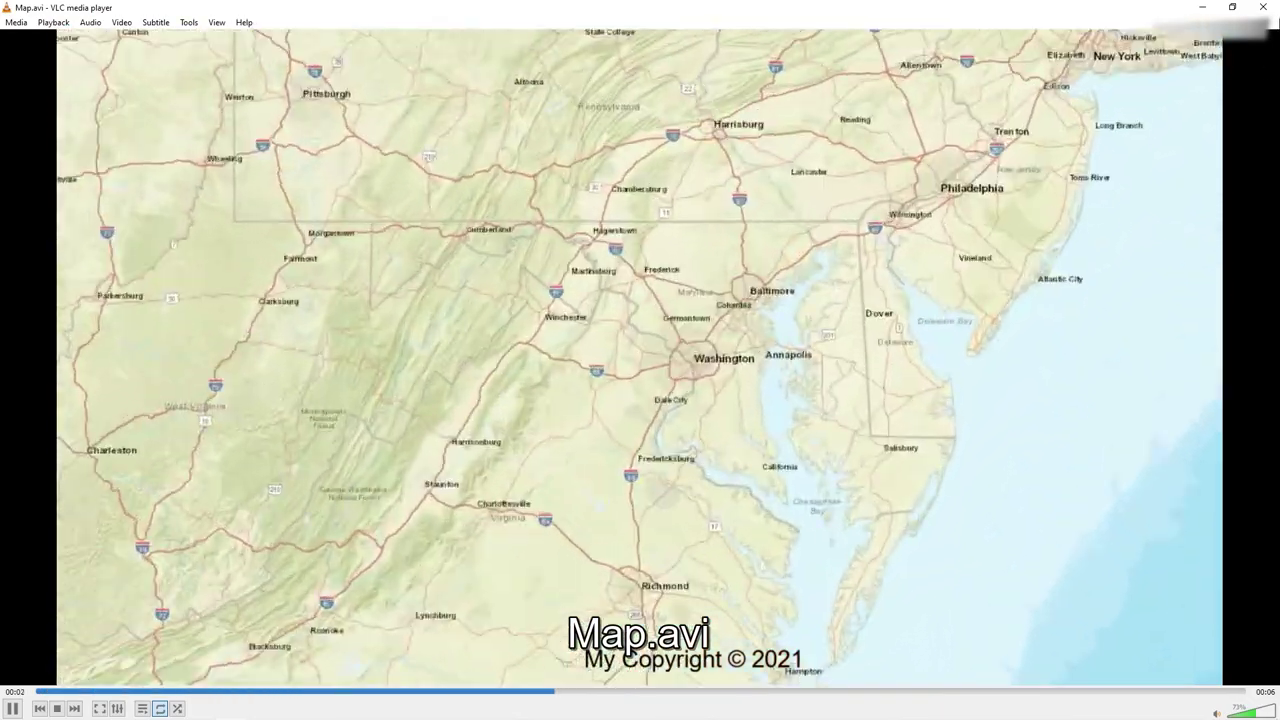
{"action": "left_click", "coordinate": [1263, 7]}
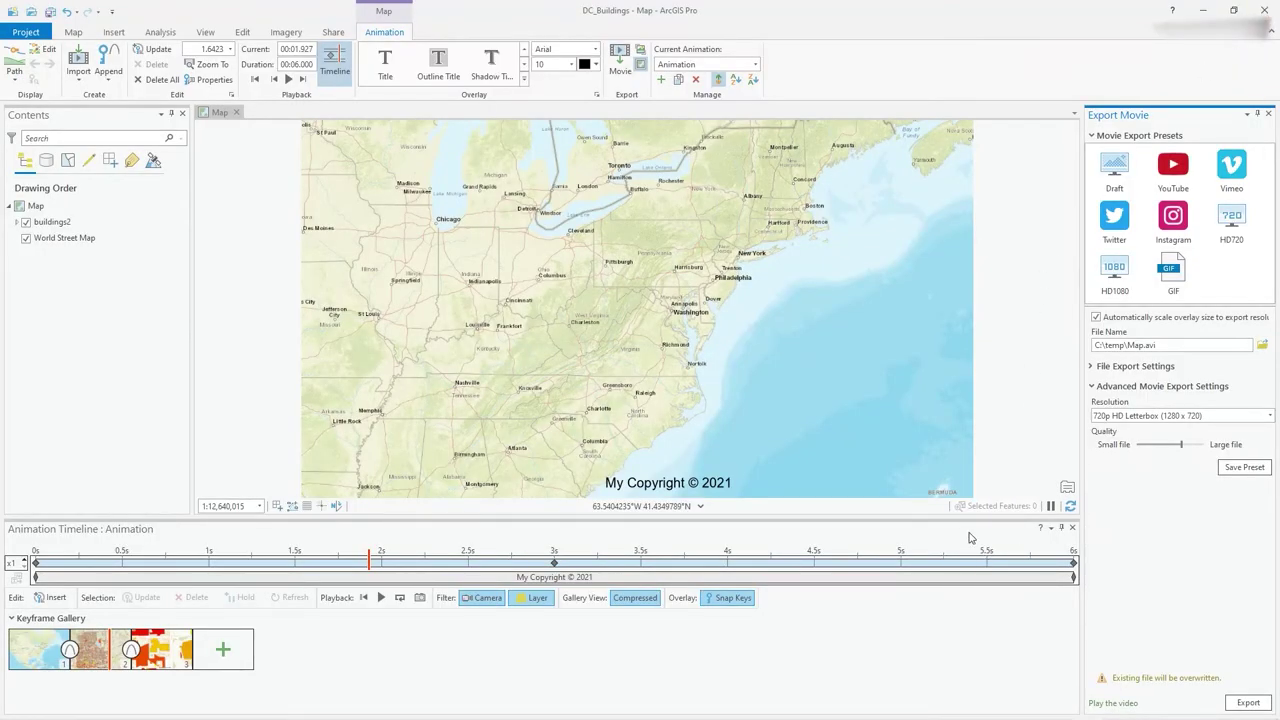